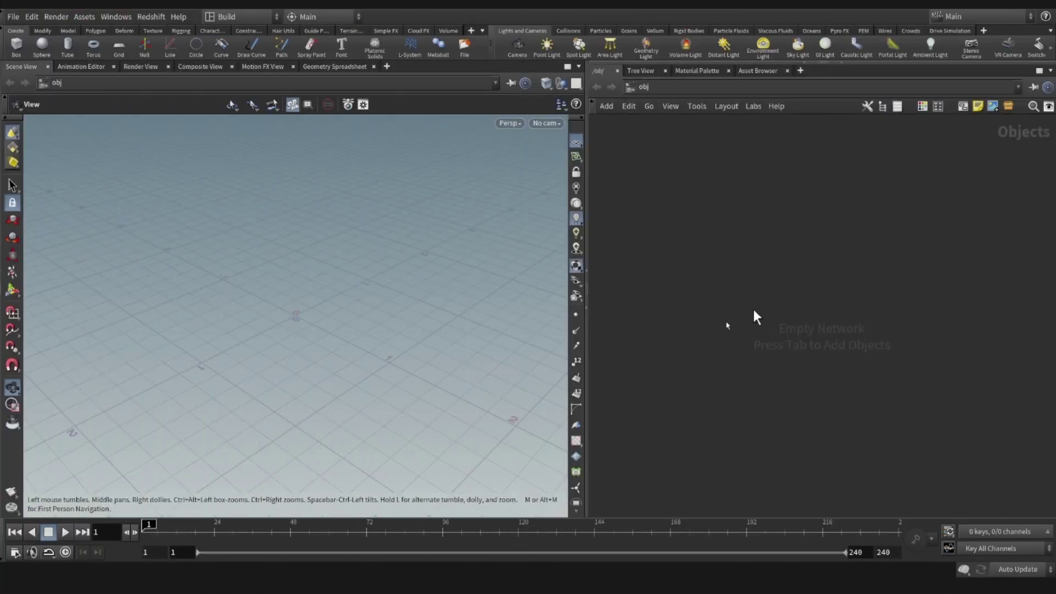
# - Create a geo1 Geometry object in /obj and step inside its network
pyautogui.press('Tab')
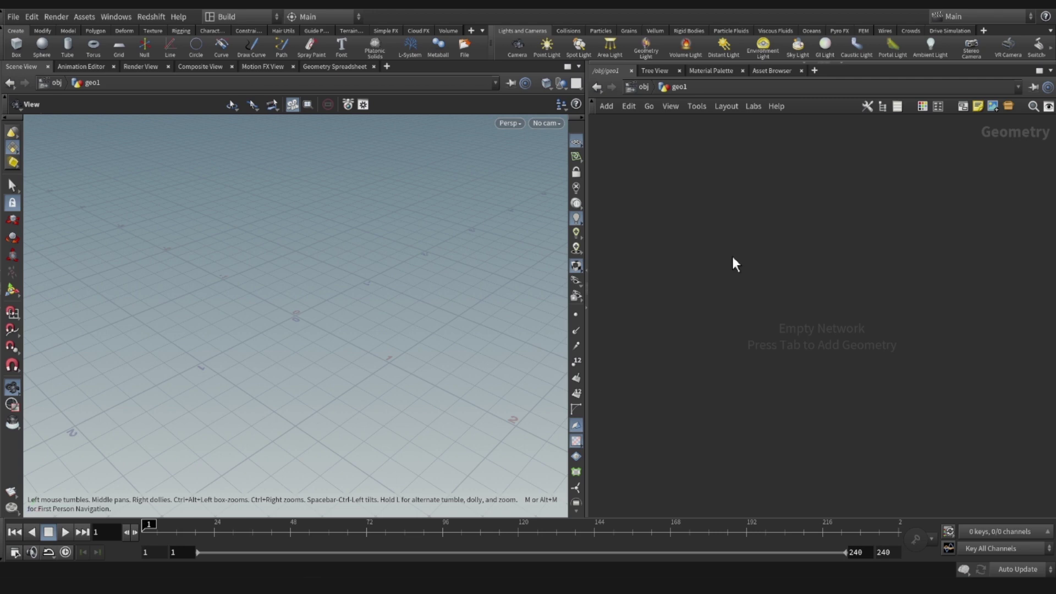
pyautogui.moveTo(671, 265); pyautogui.dragTo(686, 318)
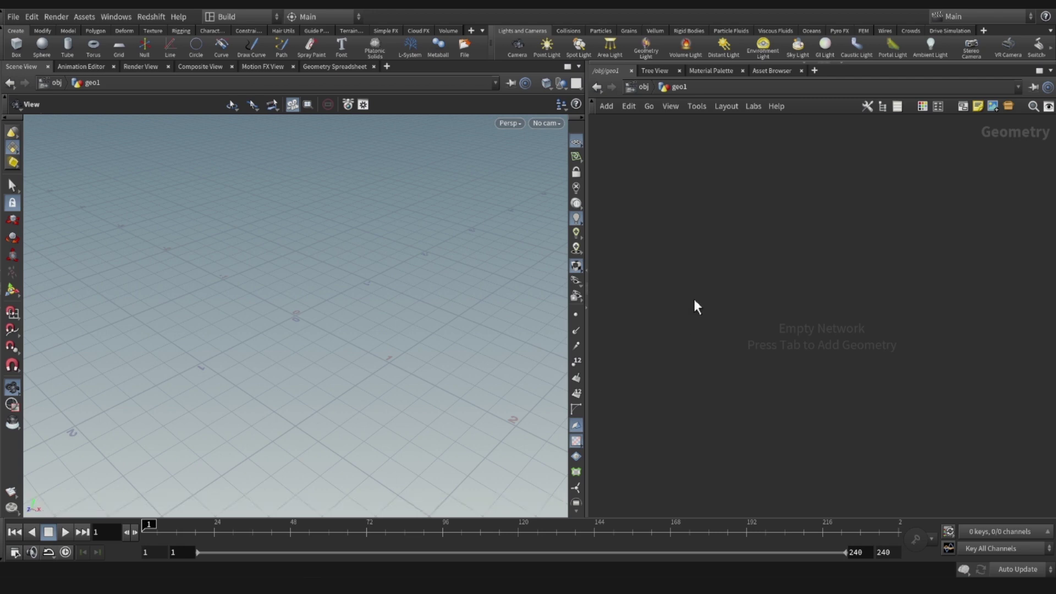
pyautogui.press('Tab')
# - Add a Grid SOP and frame it in the viewport
pyautogui.write('grid')
pyautogui.press('Return')
pyautogui.click(694, 300)
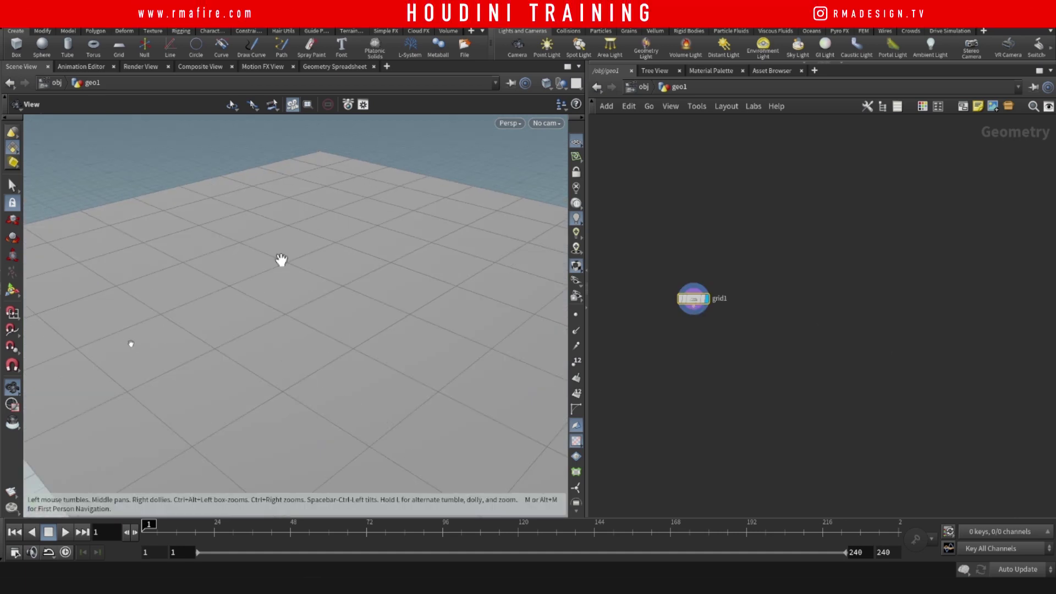
pyautogui.press('h')
pyautogui.moveTo(302, 291); pyautogui.dragTo(493, 294)
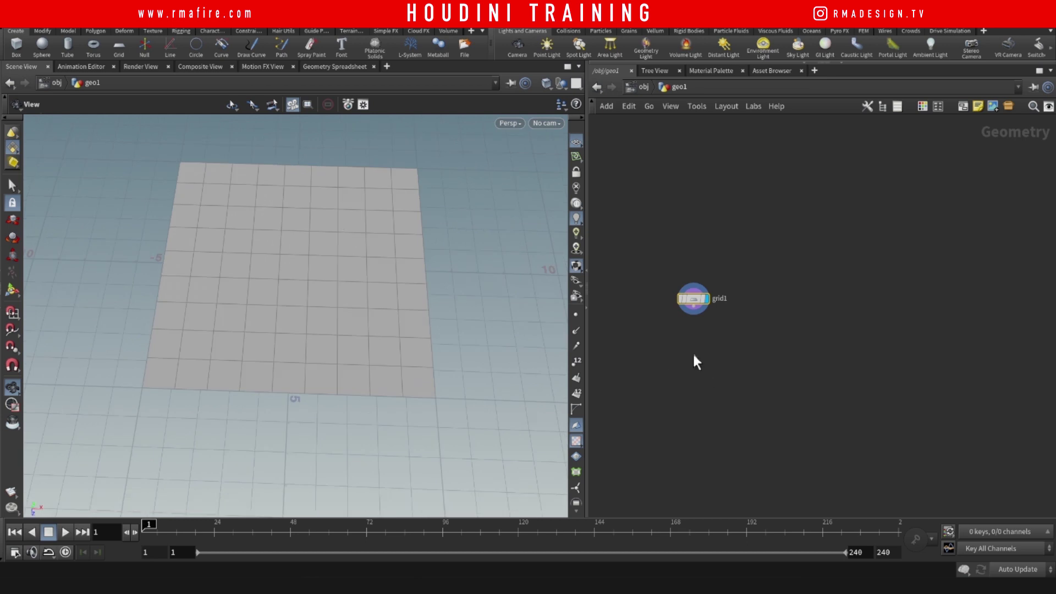
# - Add a Scatter SOP under the grid with 16401 relaxed points, and tidy the layout
pyautogui.press('Tab')
pyautogui.write('scatter')
pyautogui.press('Return')
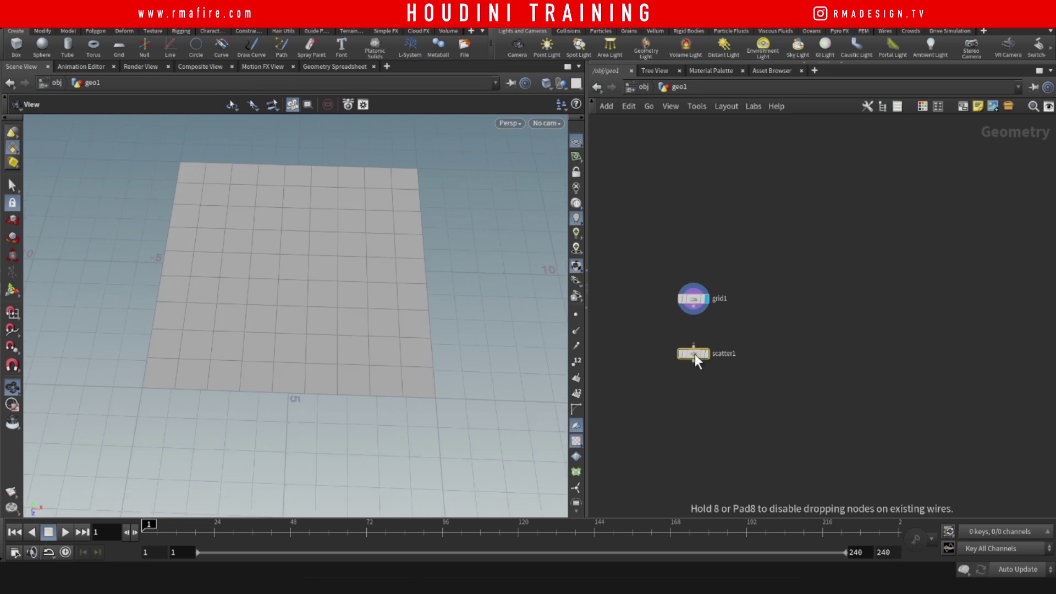
pyautogui.click(695, 354)
pyautogui.scroll(4, 705, 411)
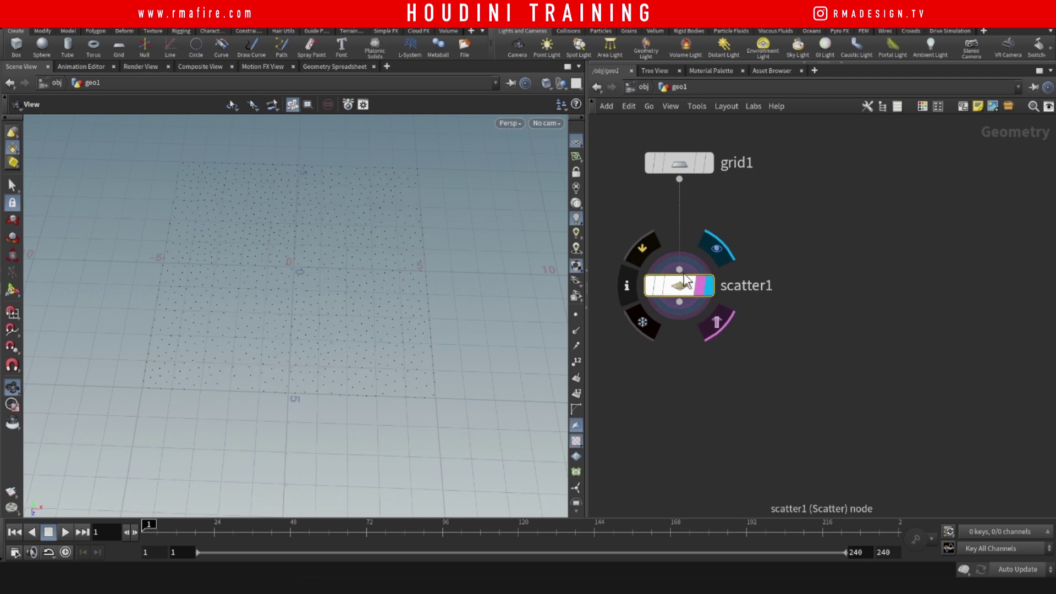
pyautogui.press('p')
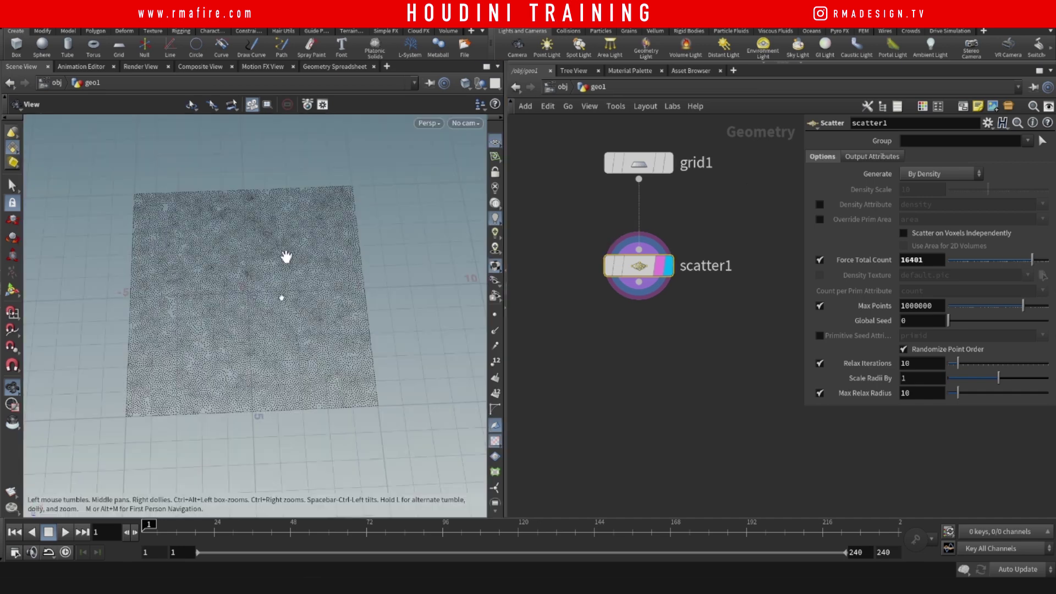
pyautogui.press('l')
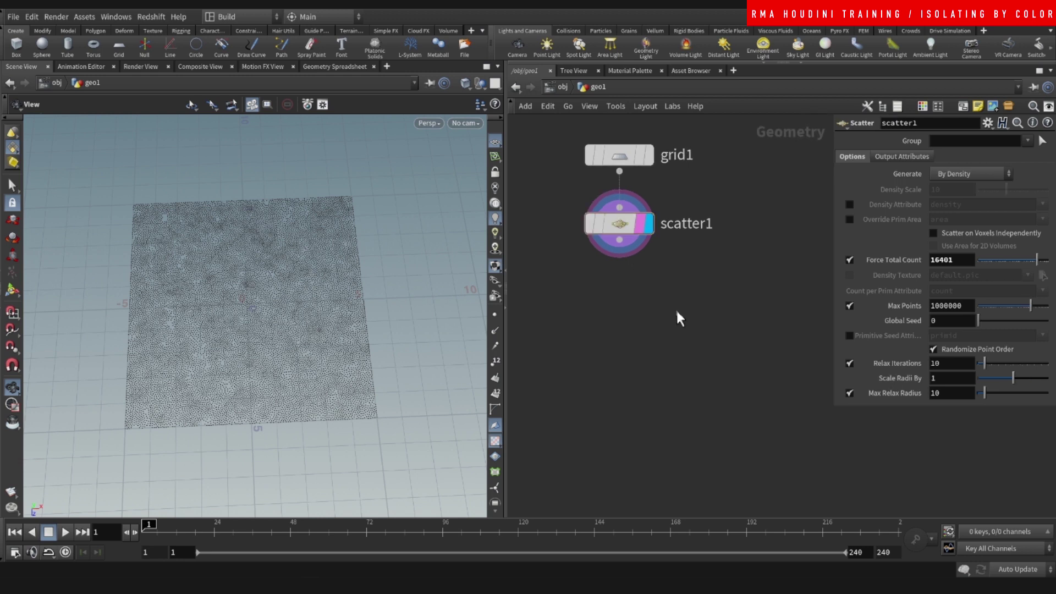
# - Add a Sphere and an Attribute Transfer, wiring the sphere into the transfer's second input
pyautogui.press('Tab')
pyautogui.write('sphere')
pyautogui.press('Return')
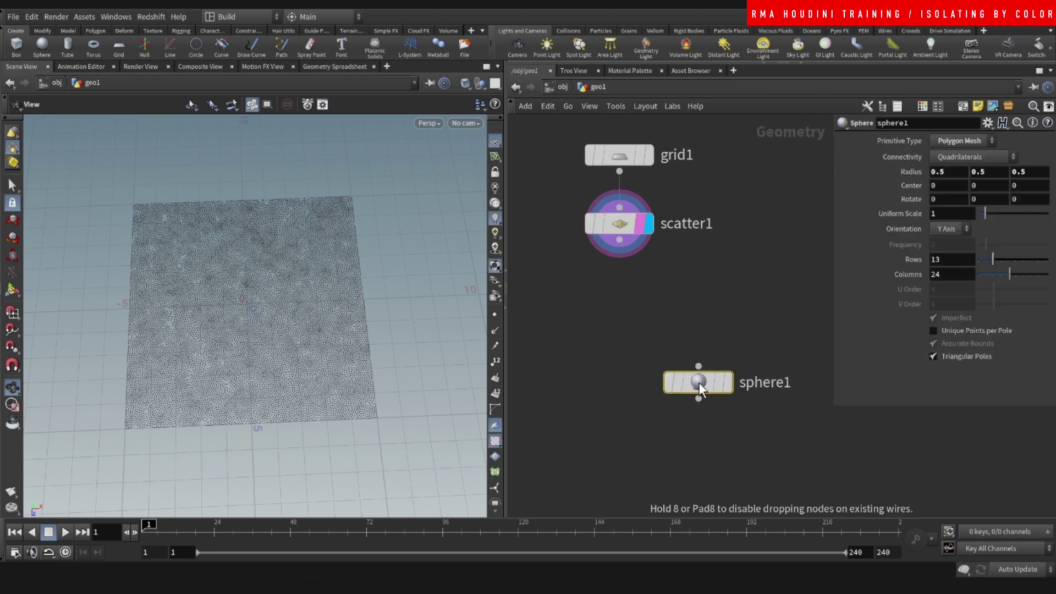
pyautogui.click(699, 381)
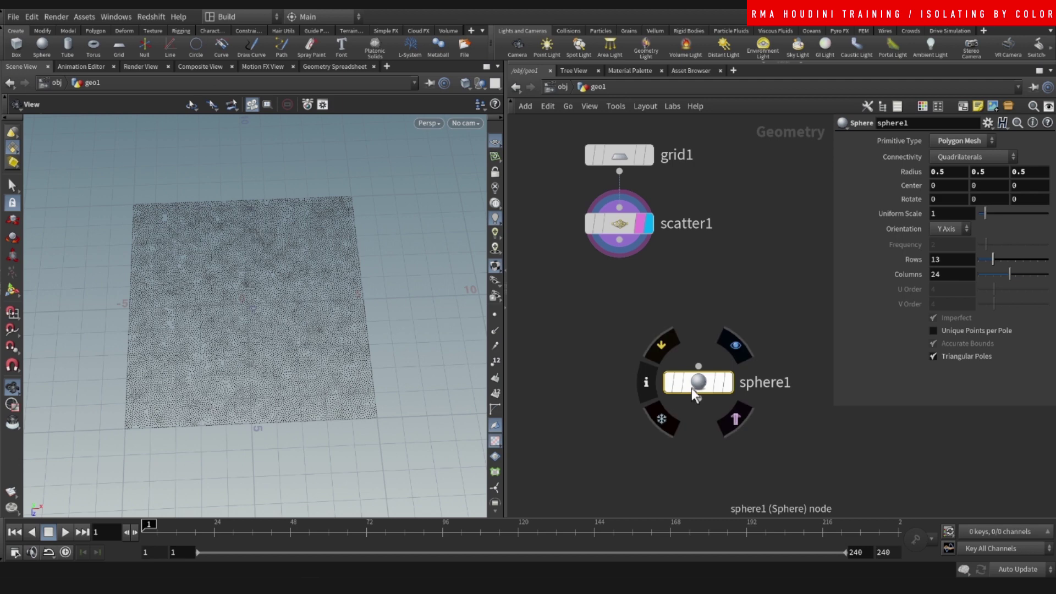
pyautogui.press('Tab')
pyautogui.write('at tra')
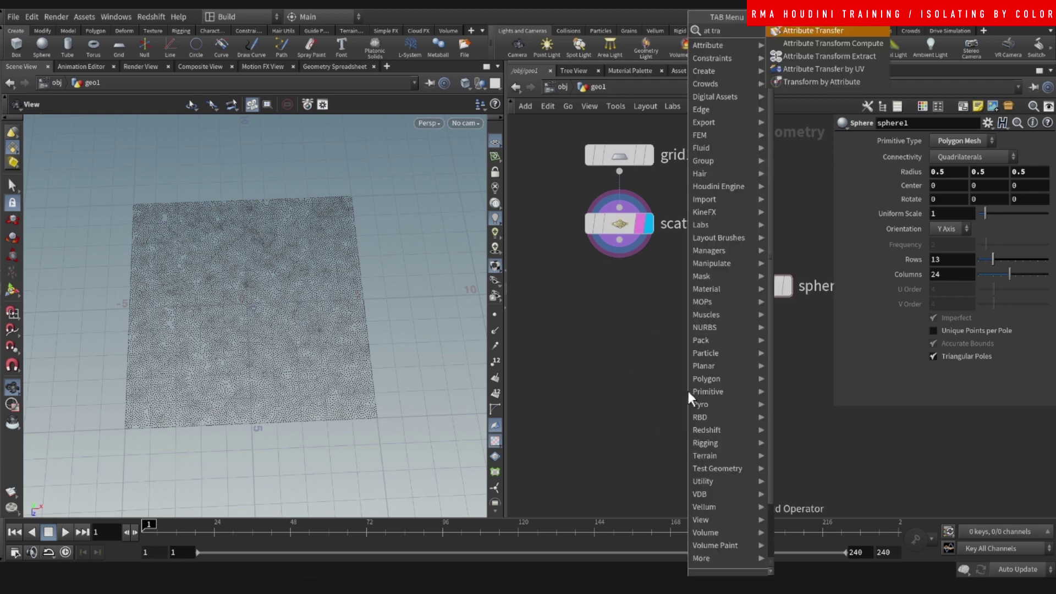
pyautogui.press('Return')
pyautogui.click(687, 388)
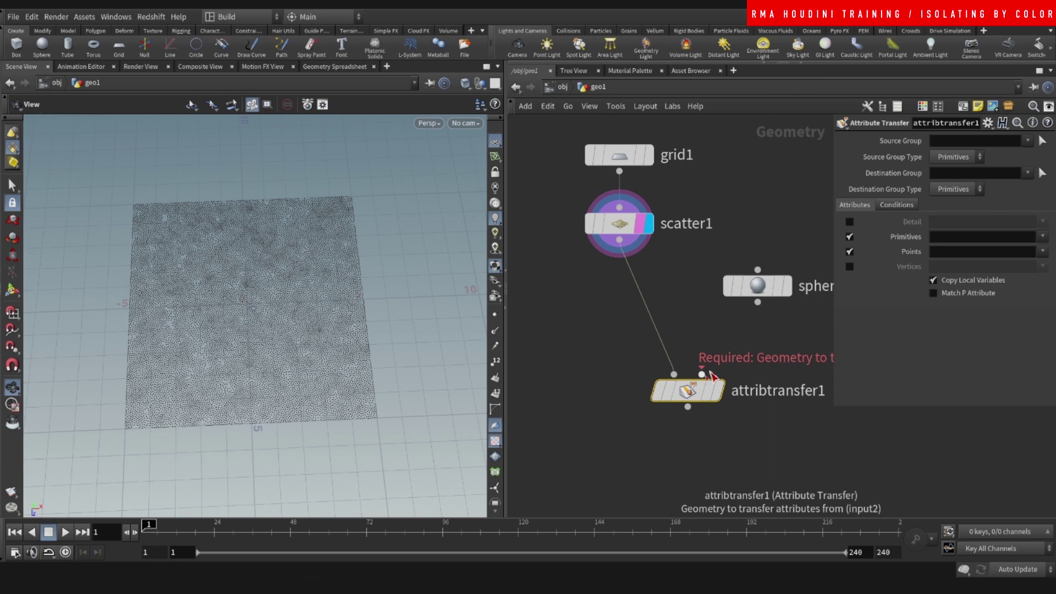
pyautogui.moveTo(701, 374); pyautogui.dragTo(758, 302)
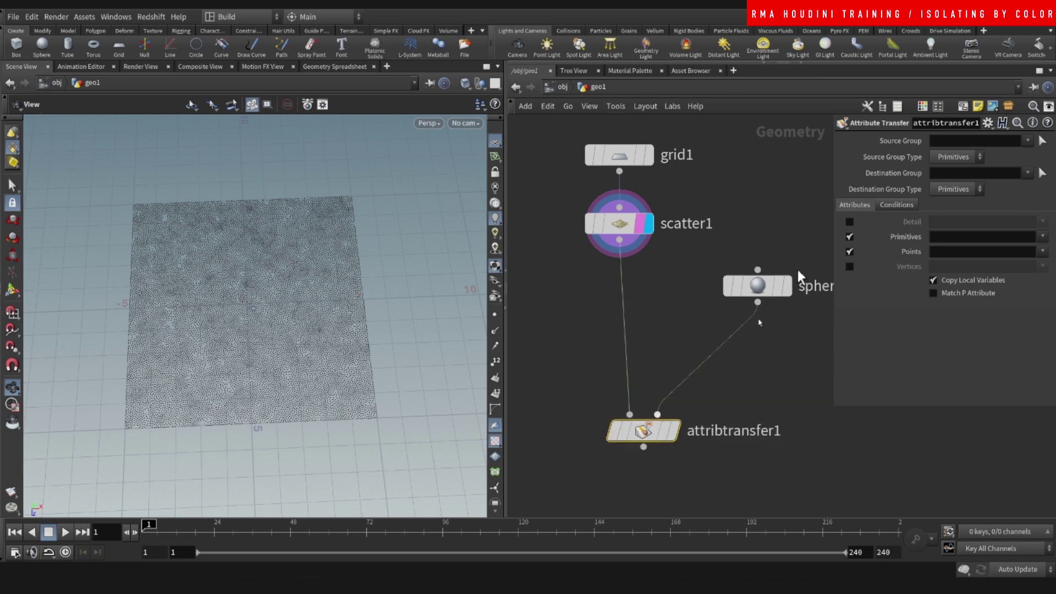
# - Insert a Transform scaling the sphere uniformly to 3.49 and display the transfer result
pyautogui.moveTo(786, 286); pyautogui.dragTo(727, 345)
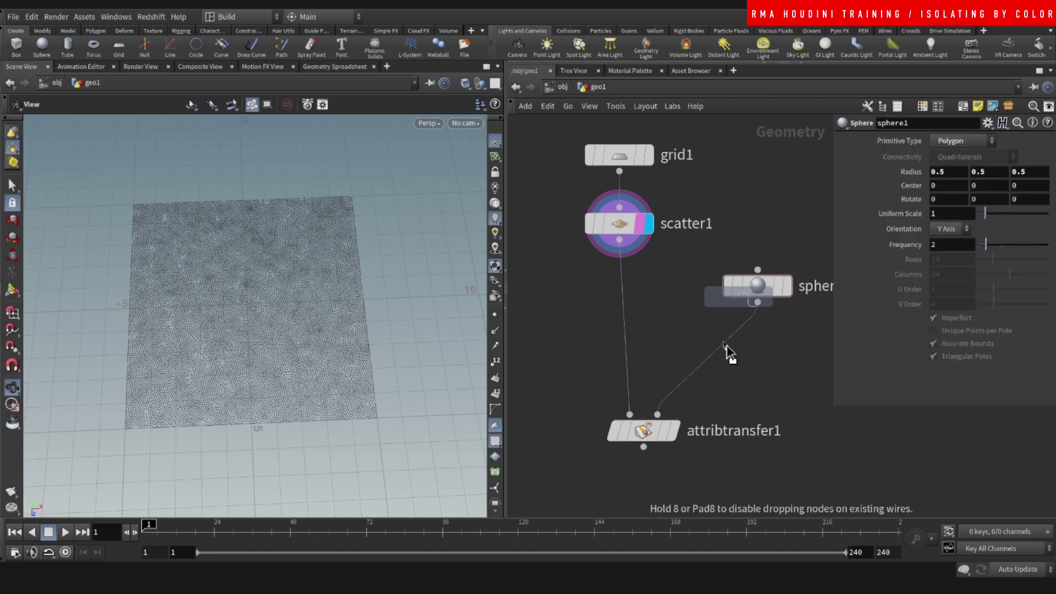
pyautogui.click(727, 345)
pyautogui.moveTo(988, 244); pyautogui.dragTo(1002, 244)
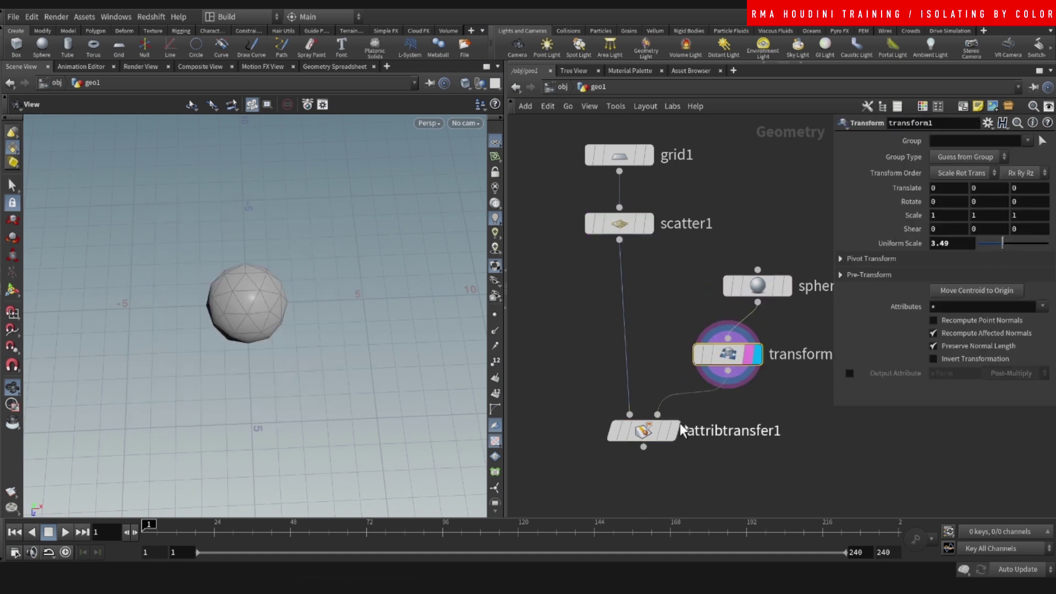
pyautogui.click(679, 425)
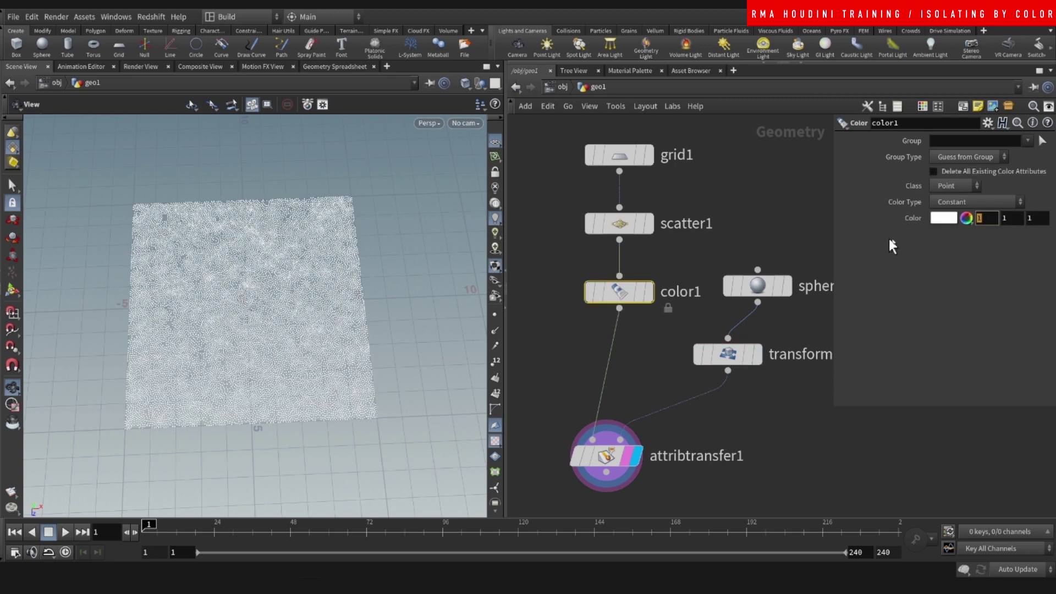
# - Make the scattered points black (0 0 0) and insert a red Color node after sphere1
pyautogui.write('0')
pyautogui.press('Return')
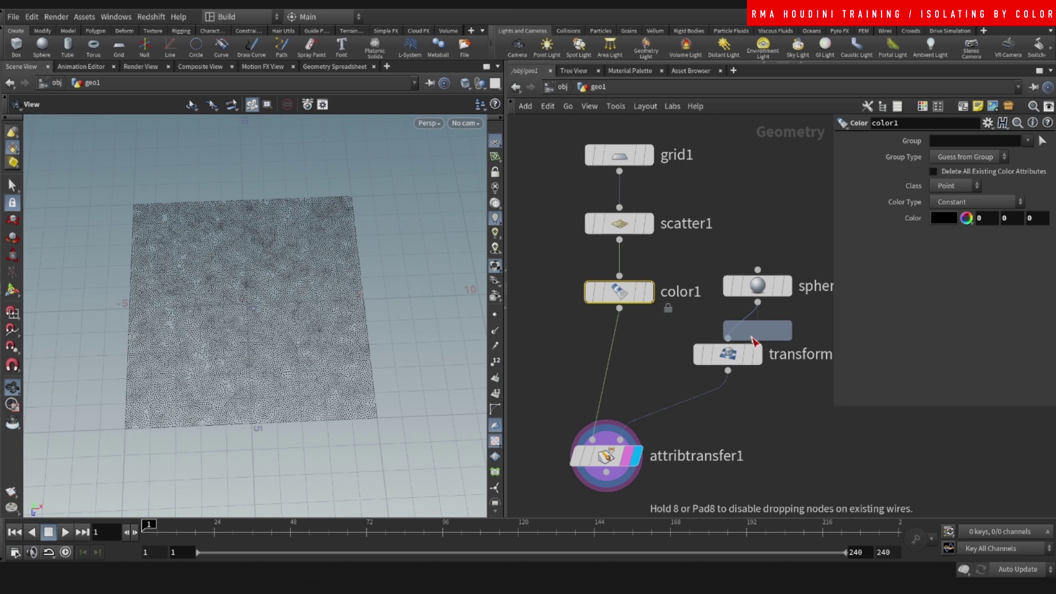
pyautogui.click(754, 341)
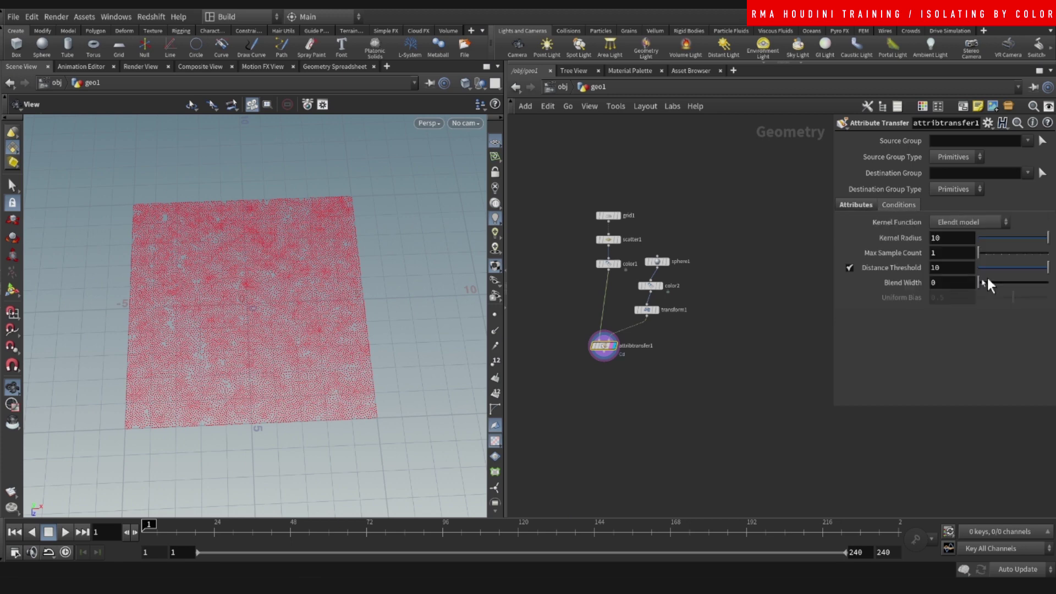
# - Set the transfer's Distance Threshold to 0.88 and Blend Width to 2.19
pyautogui.click(988, 267)
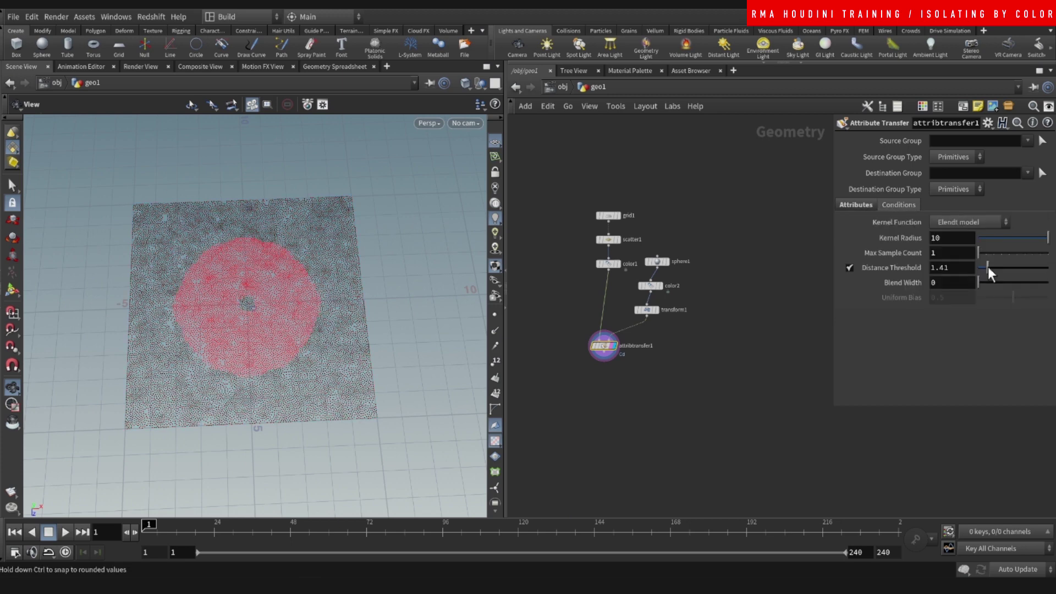
pyautogui.moveTo(988, 267); pyautogui.dragTo(983, 268)
pyautogui.moveTo(979, 282); pyautogui.dragTo(987, 283)
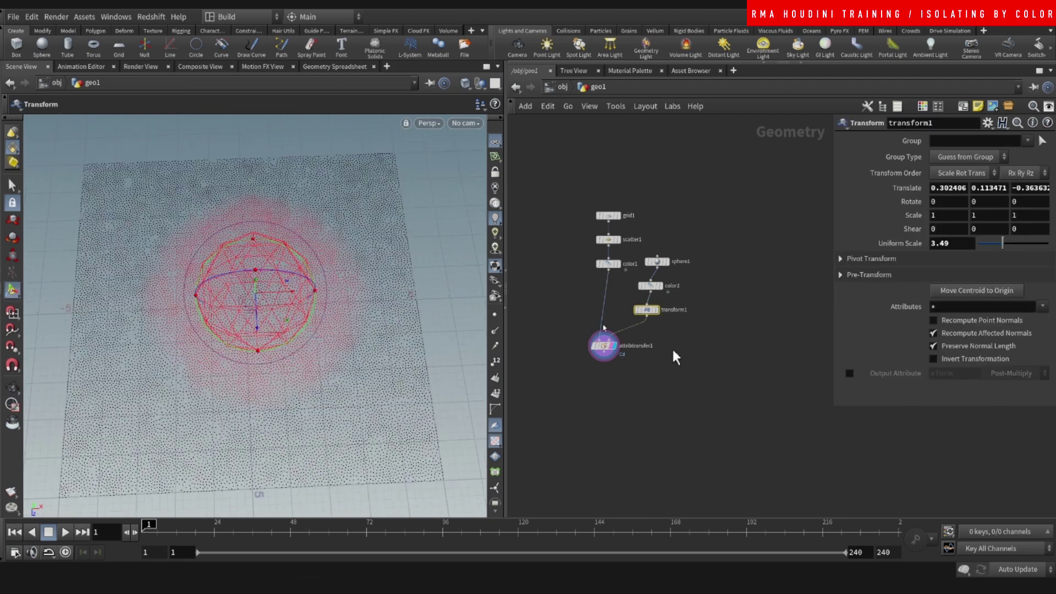
# - Raise the viewport Point Size in Display Options' Geometry settings
pyautogui.click(665, 379)
pyautogui.scroll(3, 659, 393)
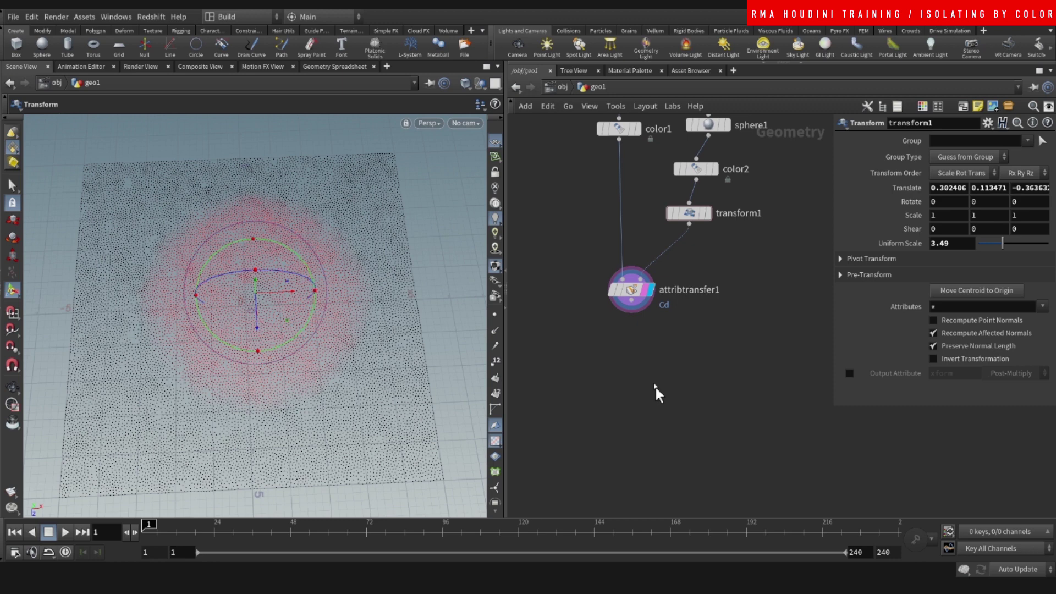
pyautogui.press('d')
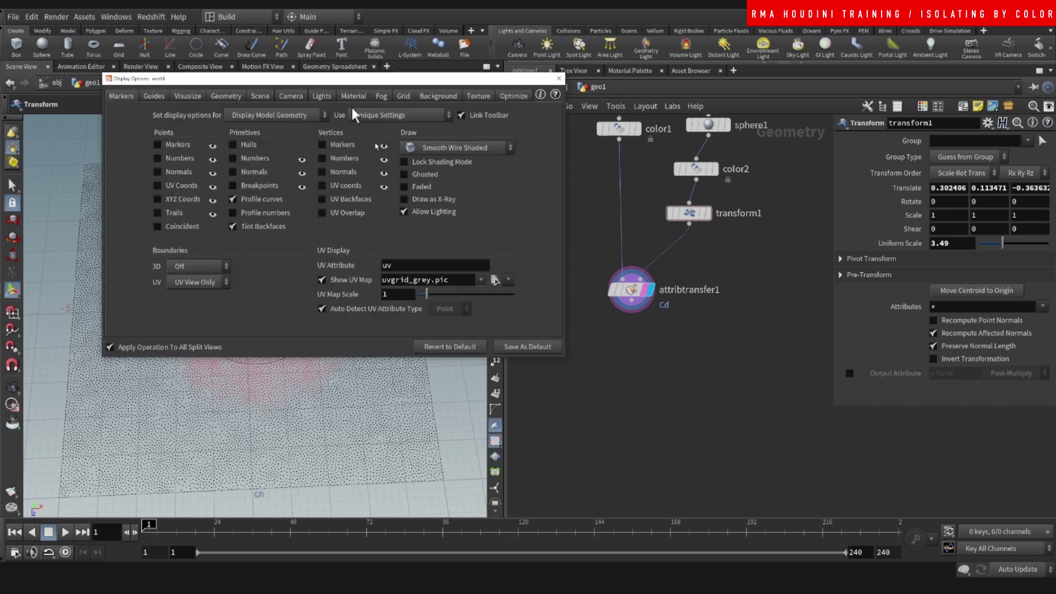
pyautogui.click(226, 96)
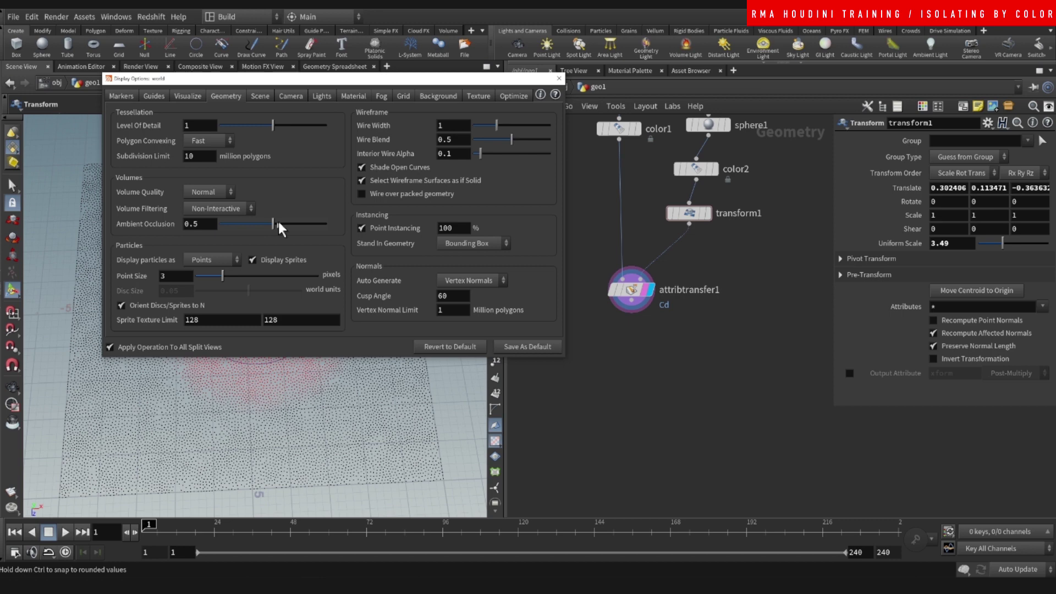
pyautogui.press('Tab')
pyautogui.write('wr')
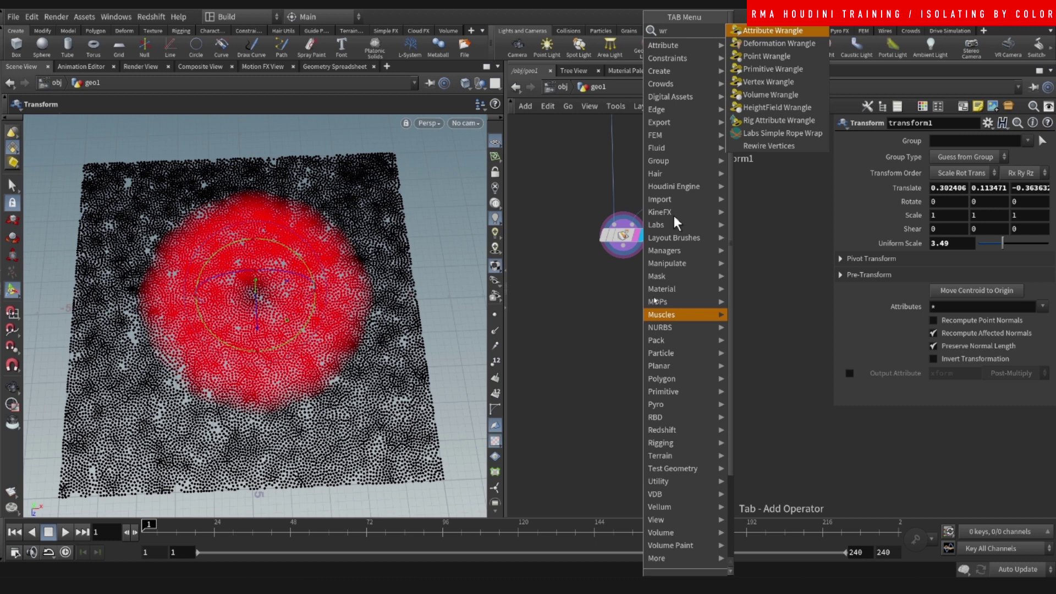
pyautogui.press('Return')
pyautogui.click(880, 271)
pyautogui.write('if(@Cd')
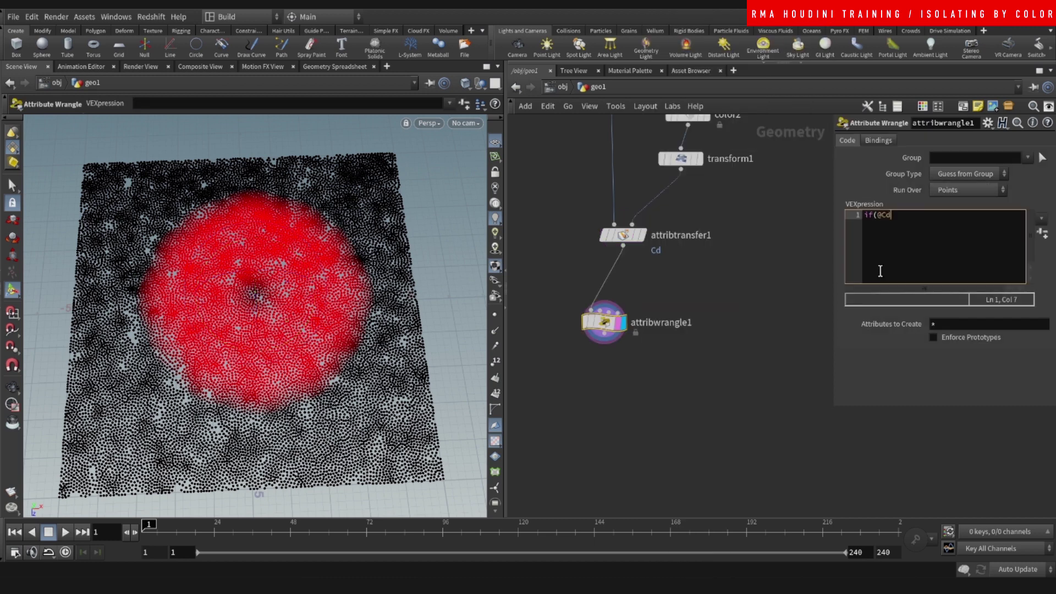
pyautogui.write('.r>.1) removepoint')
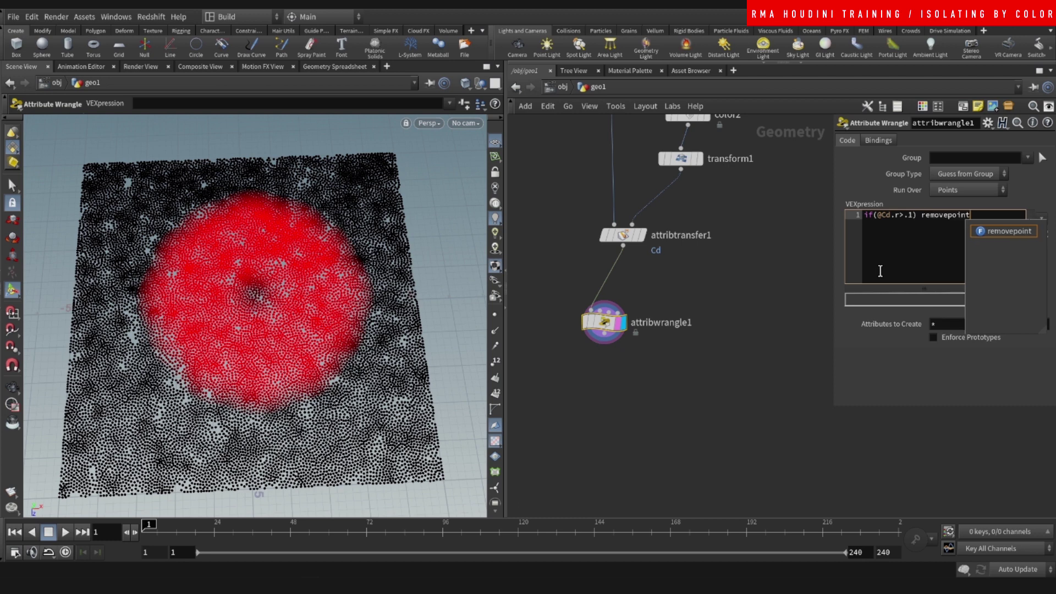
pyautogui.write('(')
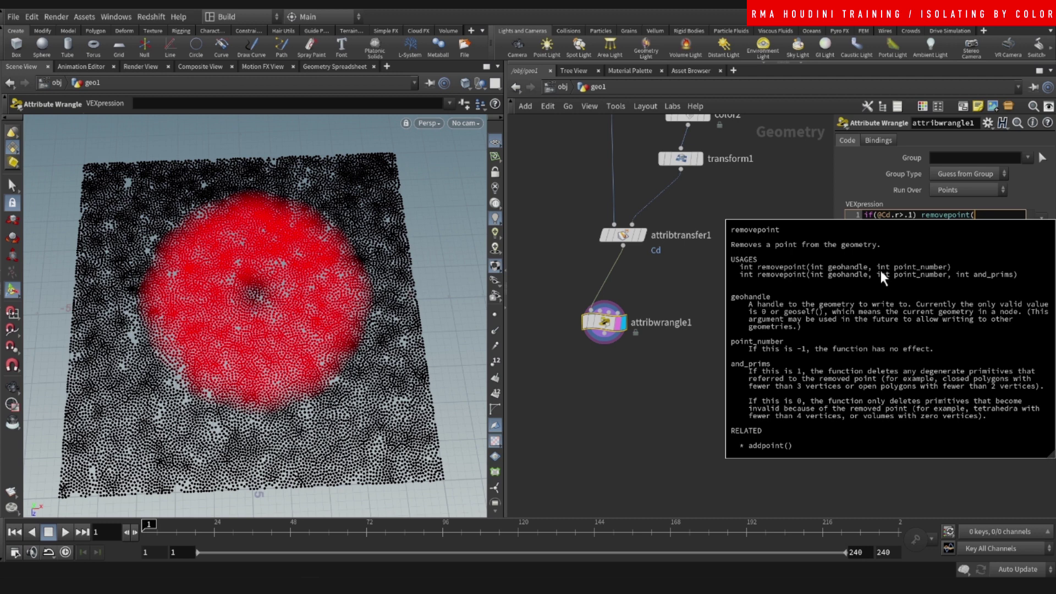
pyautogui.write('0,@ptnum);')
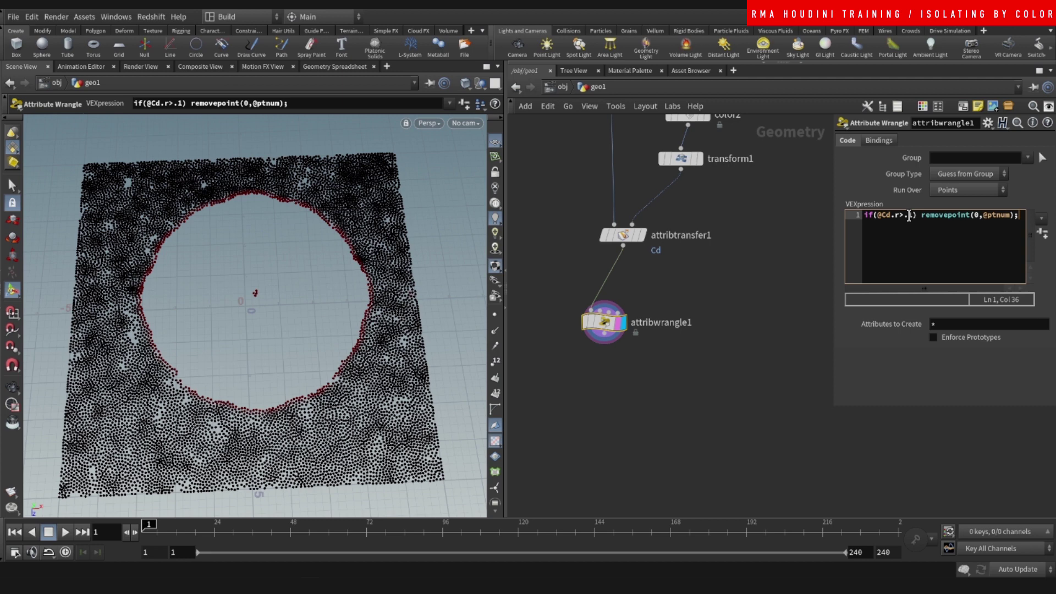
pyautogui.press('l')
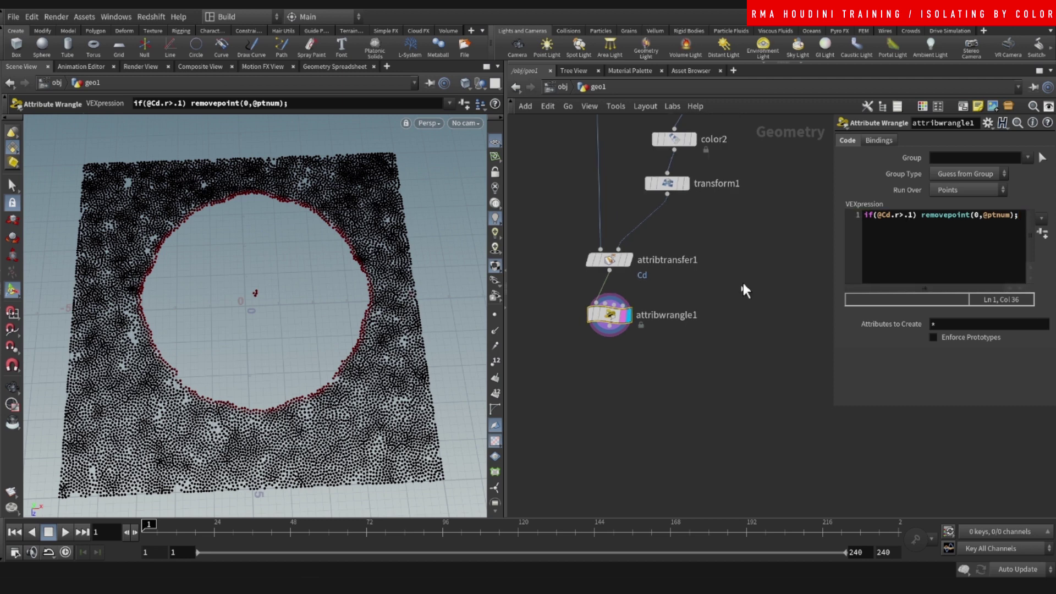
pyautogui.doubleClick(910, 217)
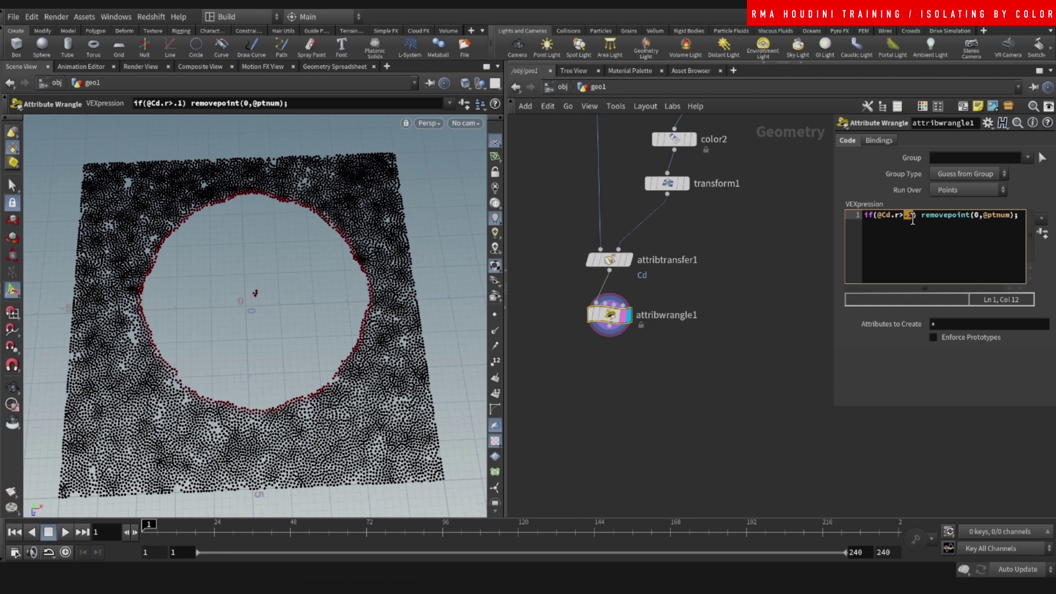
pyautogui.press('Left')
pyautogui.press('BackSpace')
pyautogui.write('<')
pyautogui.click(672, 363)
# - Add a Group Expression node fed by attribtransfer1 and display it beside attribwrangle1
pyautogui.press('Tab')
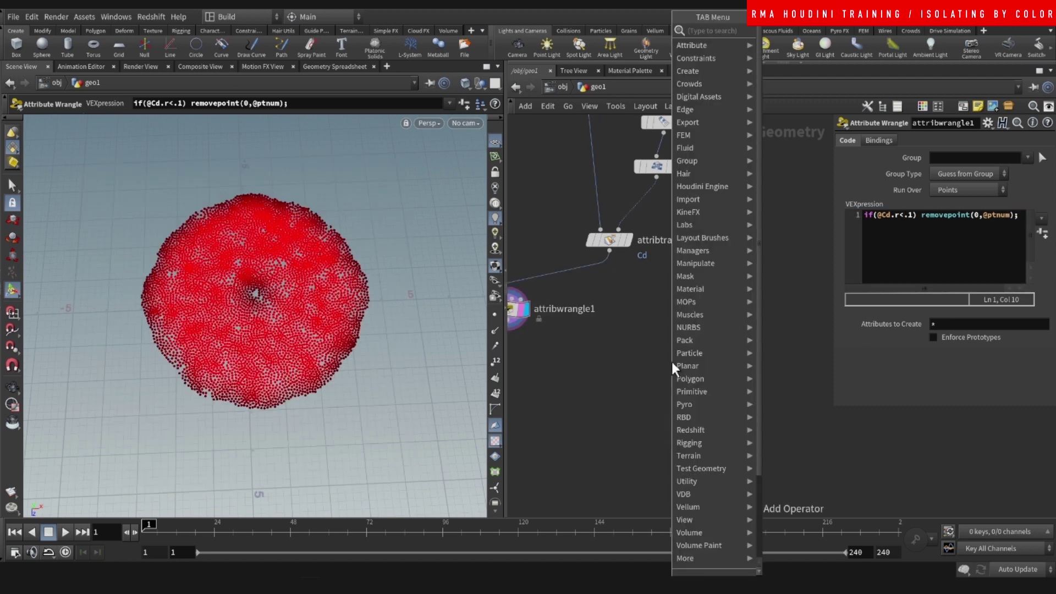
pyautogui.press('Escape')
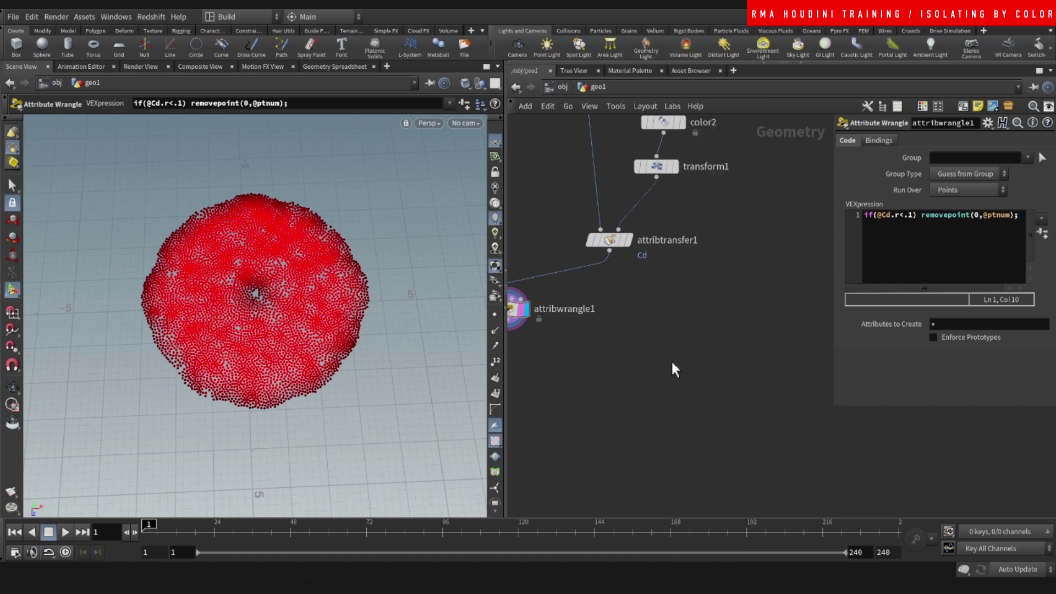
pyautogui.click(671, 362)
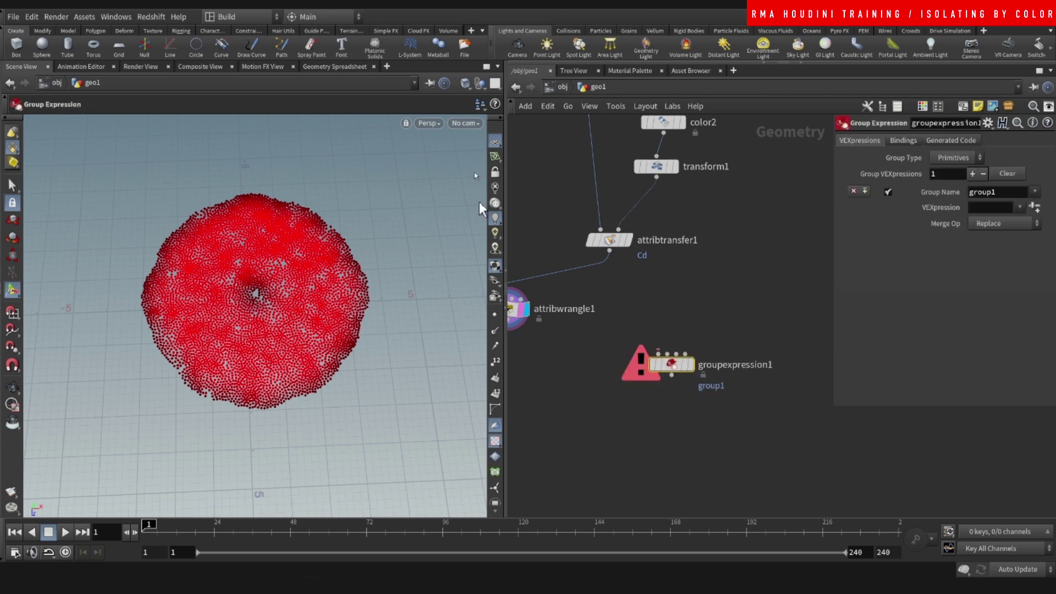
pyautogui.click(609, 250)
pyautogui.click(658, 354)
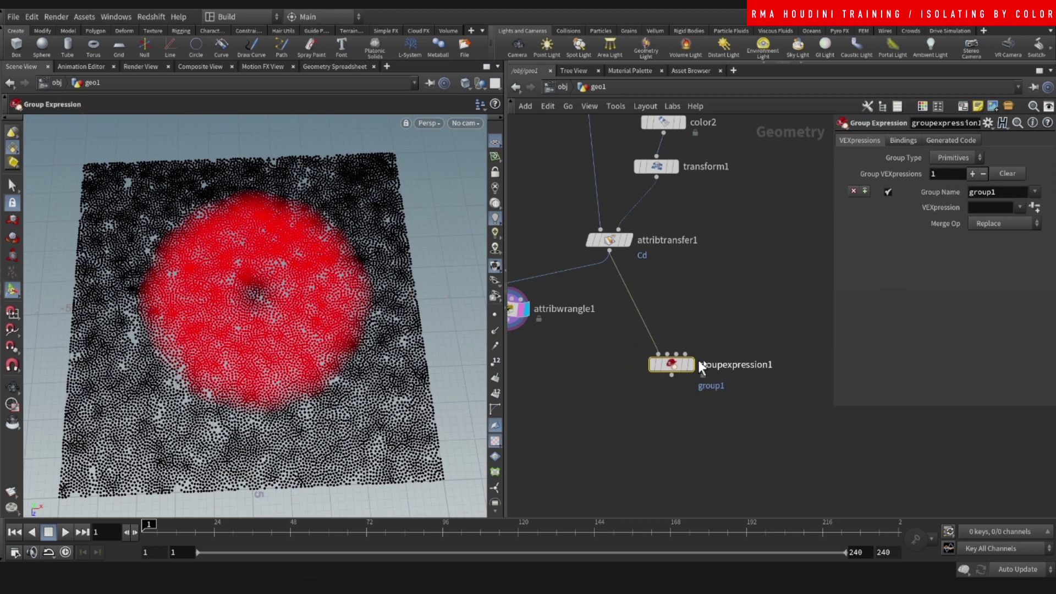
pyautogui.click(691, 364)
pyautogui.moveTo(676, 364); pyautogui.dragTo(680, 319)
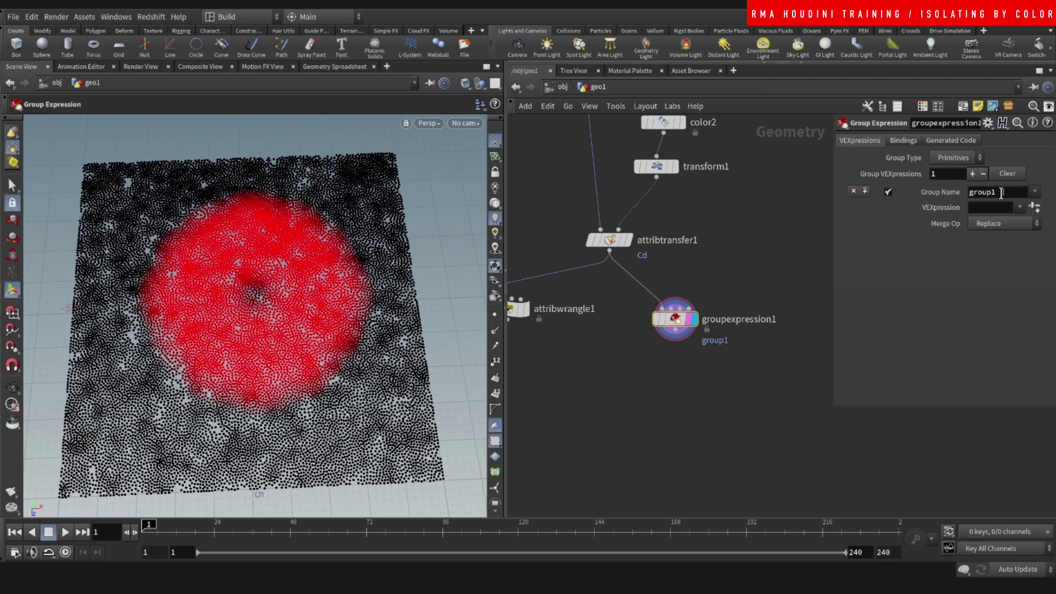
pyautogui.click(990, 207)
pyautogui.write('@Cd.r>.1')
pyautogui.click(955, 158)
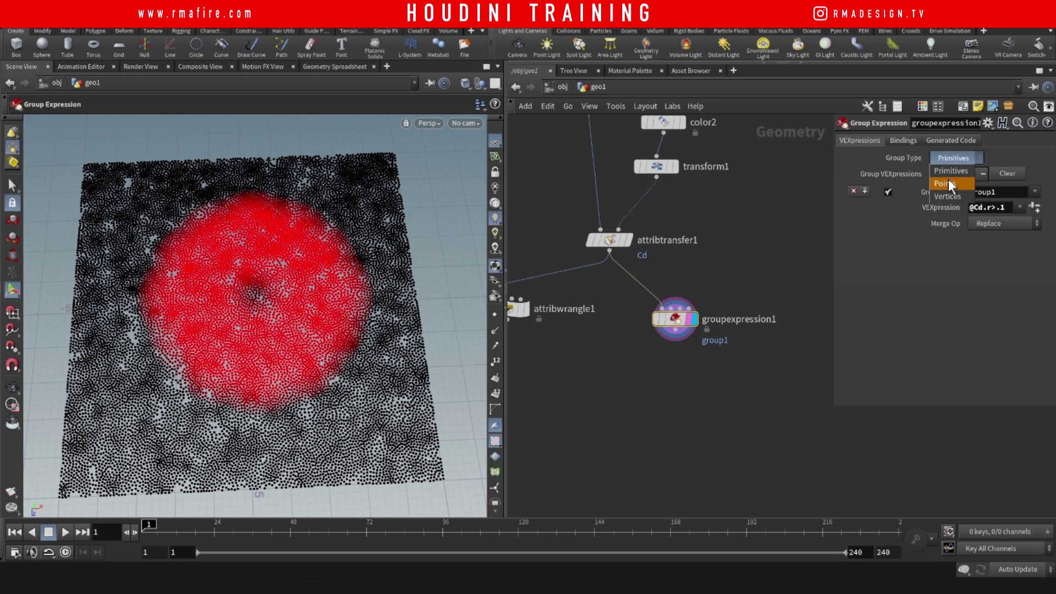
pyautogui.click(948, 181)
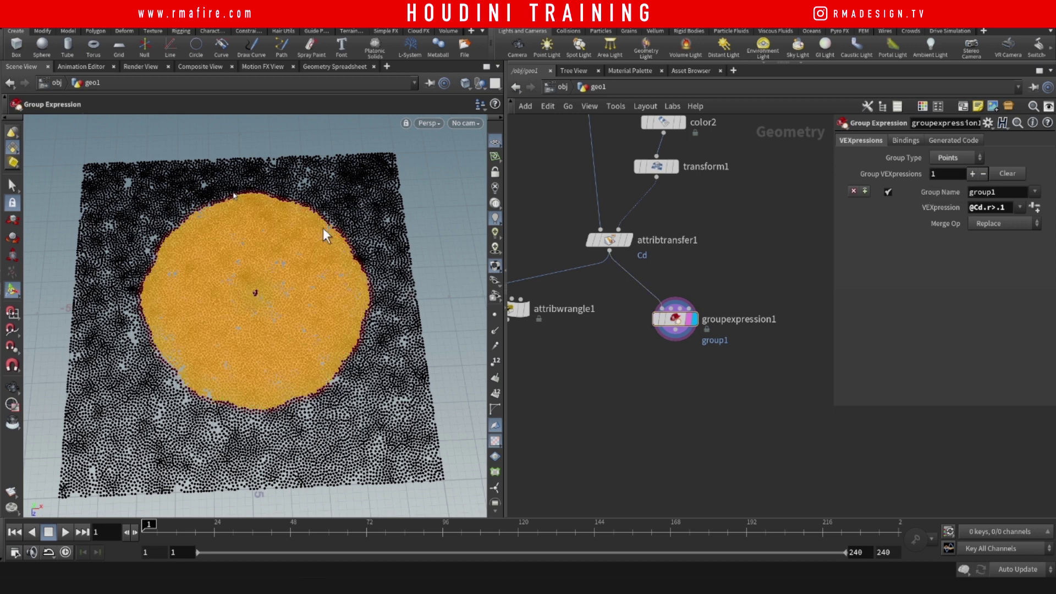
pyautogui.moveTo(711, 392); pyautogui.dragTo(677, 344, button='middle')
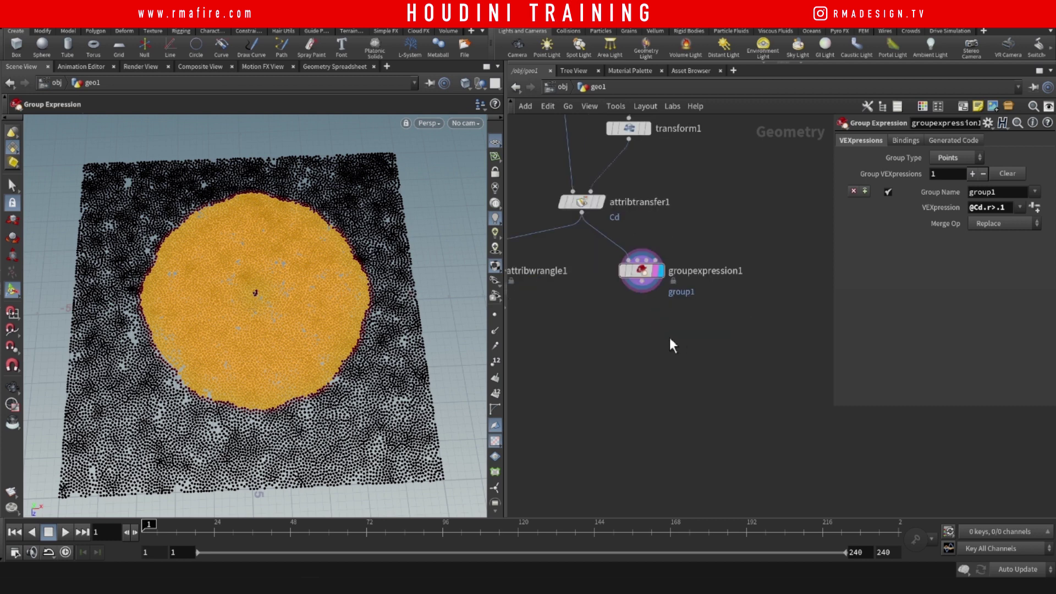
pyautogui.moveTo(670, 339); pyautogui.dragTo(676, 327, button='middle')
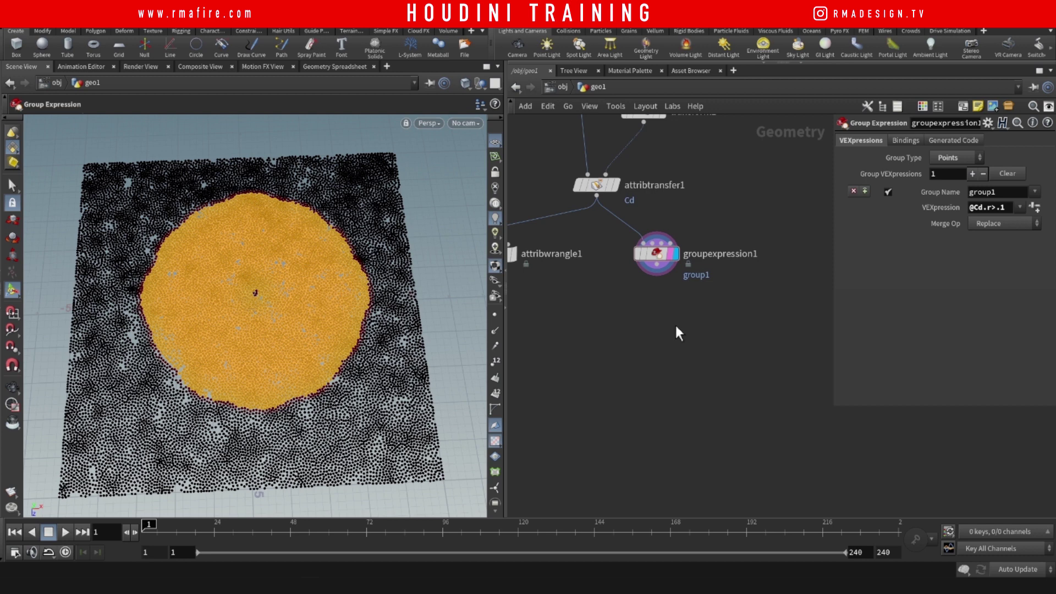
# - Connect scatter1 into a new Attribute VOP, display it, and dive inside
pyautogui.scroll(-3, 701, 263)
pyautogui.scroll(-2, 687, 303)
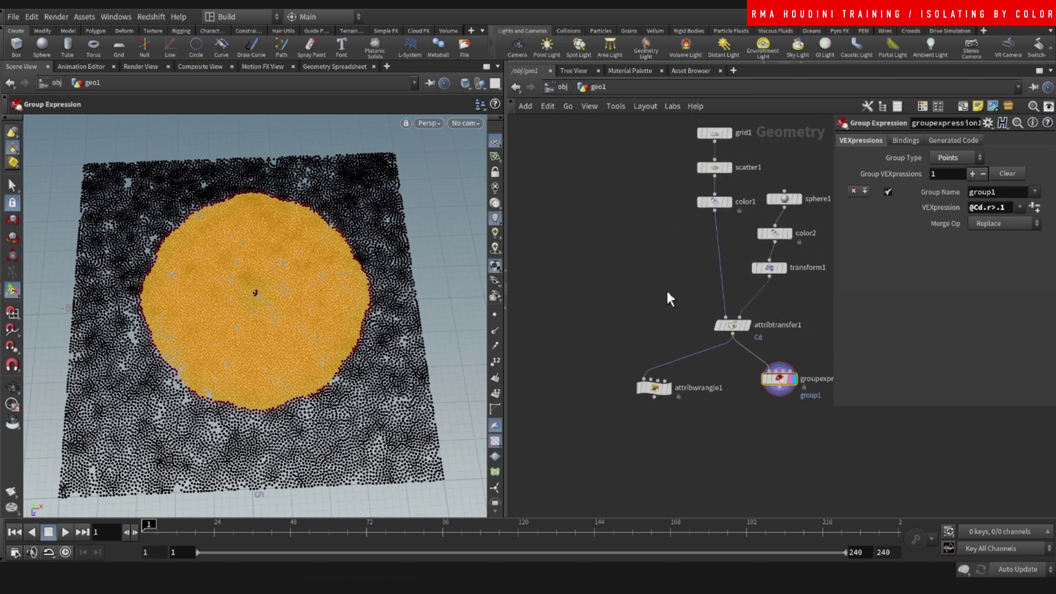
pyautogui.scroll(2, 667, 296)
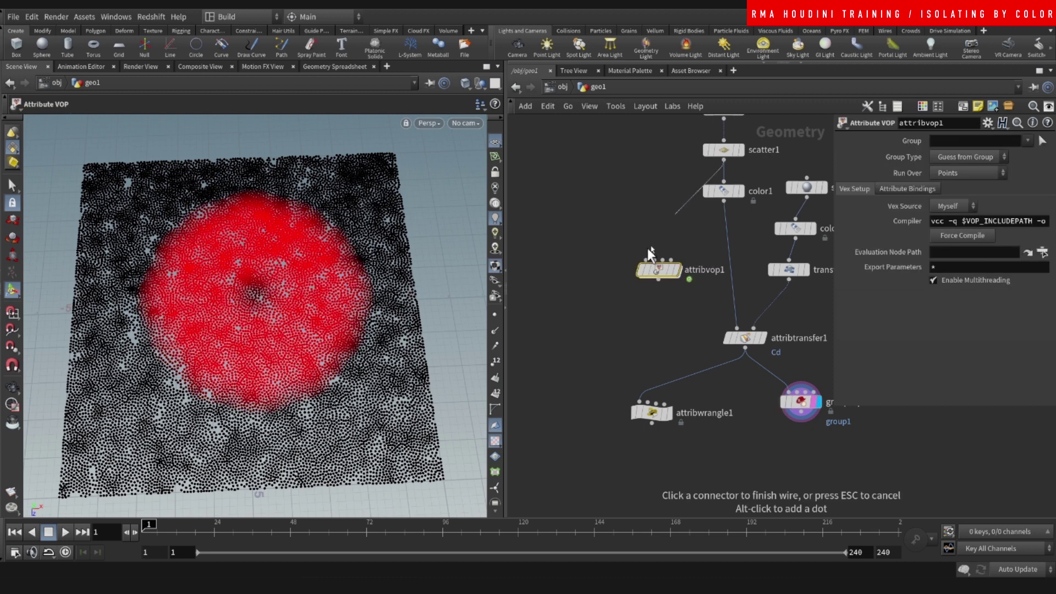
pyautogui.click(648, 250)
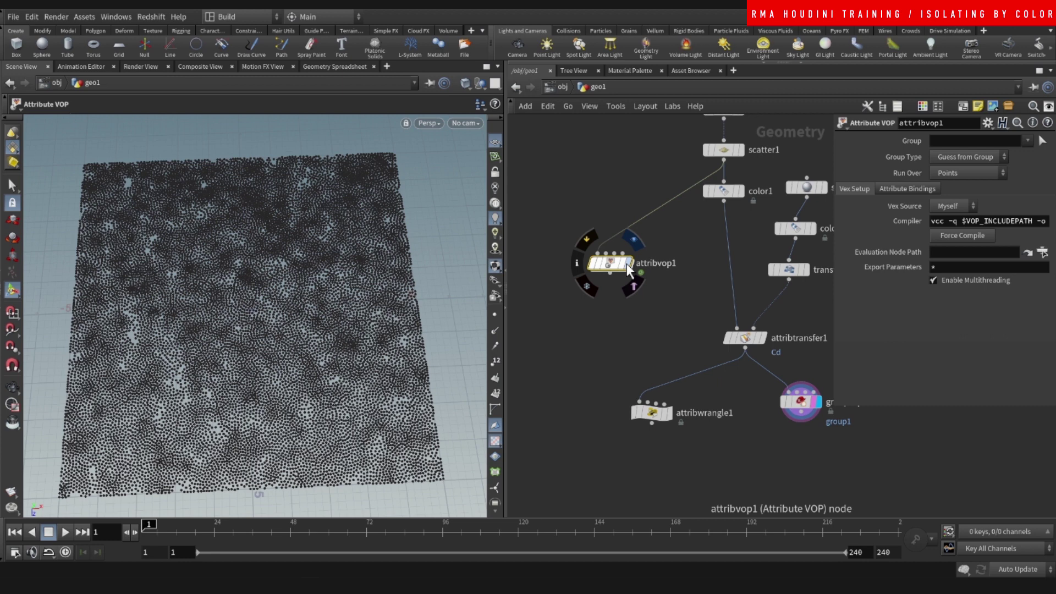
pyautogui.click(629, 266)
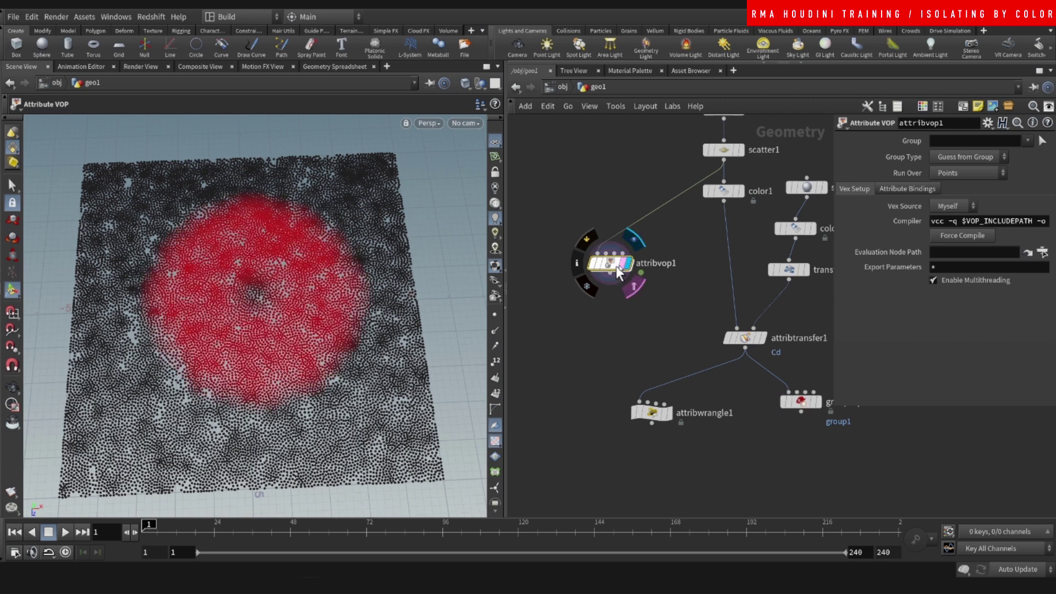
pyautogui.doubleClick(616, 265)
# - Add a Turbulent Noise node driving Cd with Amplitude raised to 1.9
pyautogui.click(729, 352)
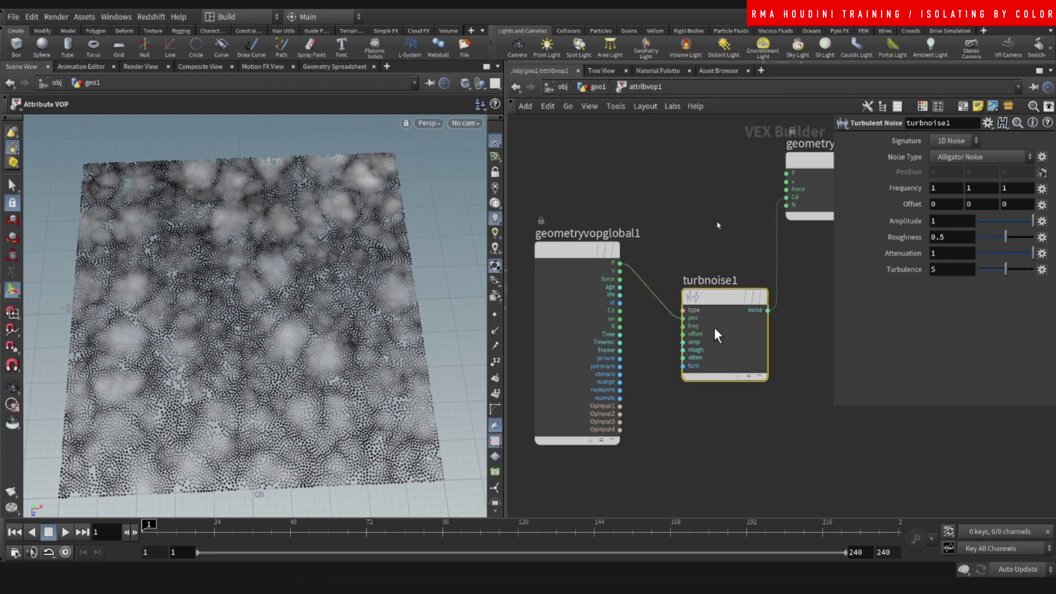
pyautogui.moveTo(896, 225); pyautogui.dragTo(958, 206, button='middle')
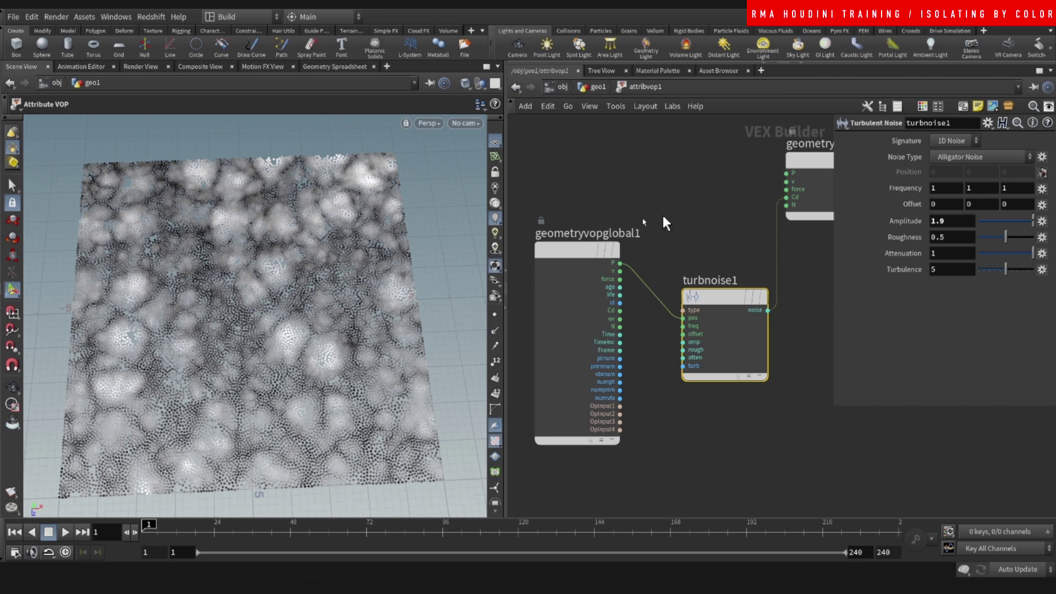
pyautogui.middleClick(722, 295)
pyautogui.rightClick(721, 294)
pyautogui.moveTo(742, 348)
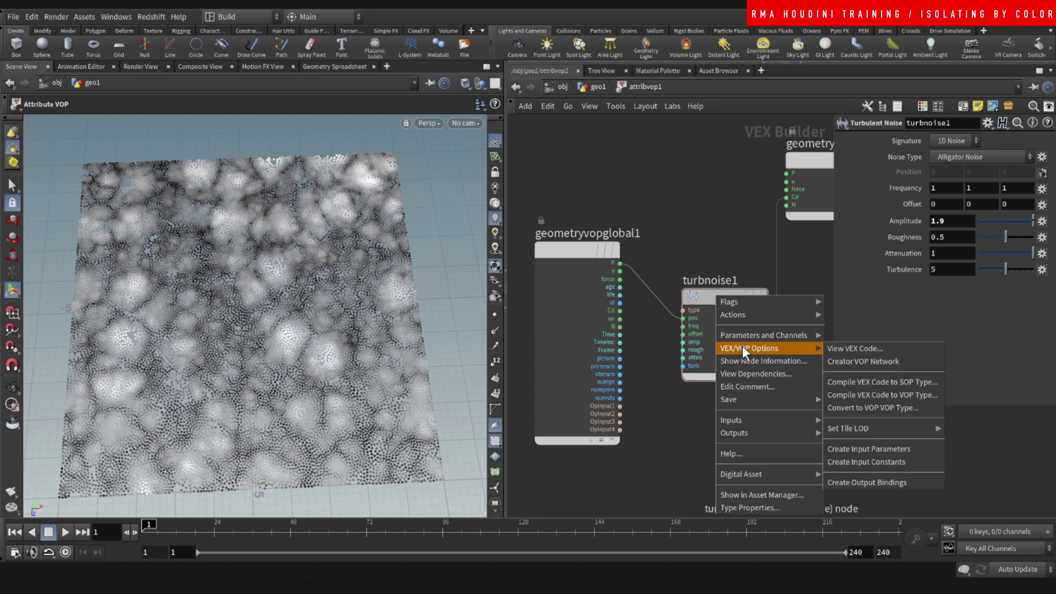
# - Back in geo1, tidy the layout and wire attribvop1's output into attribwrangle1
pyautogui.click(604, 313)
pyautogui.press('u')
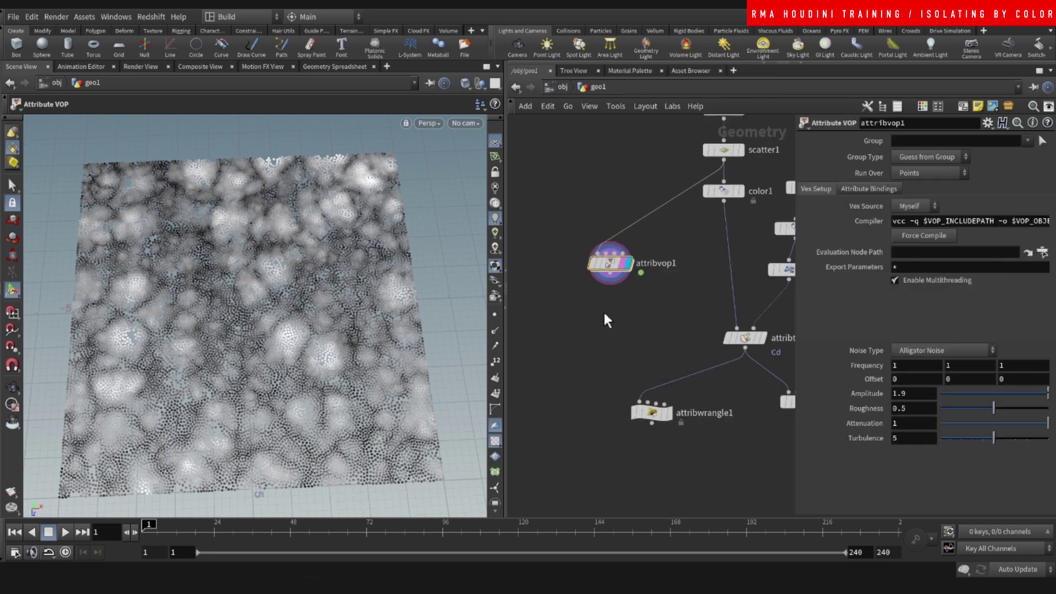
pyautogui.press('l')
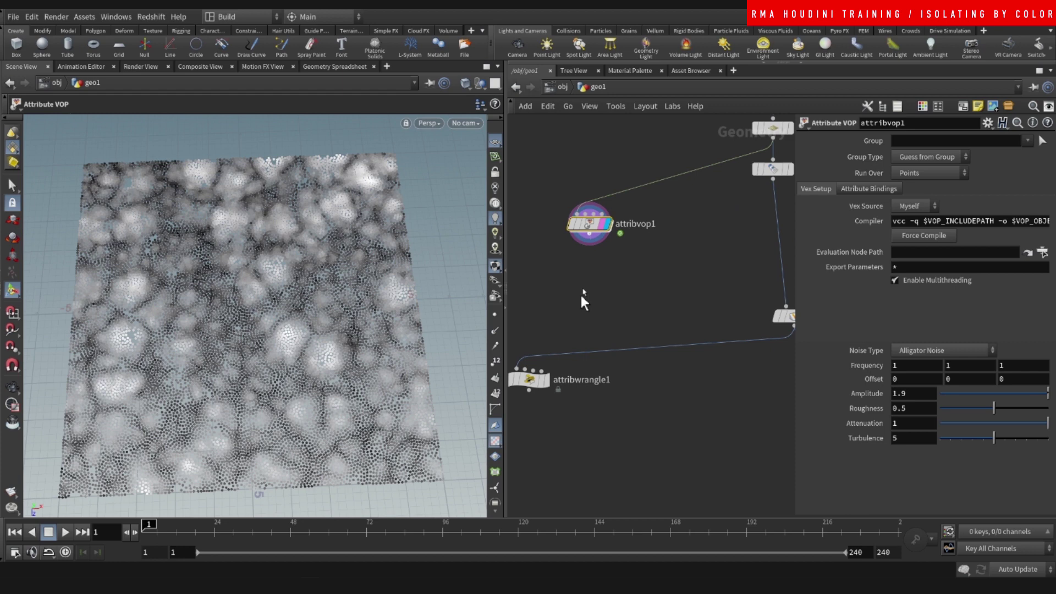
pyautogui.click(589, 244)
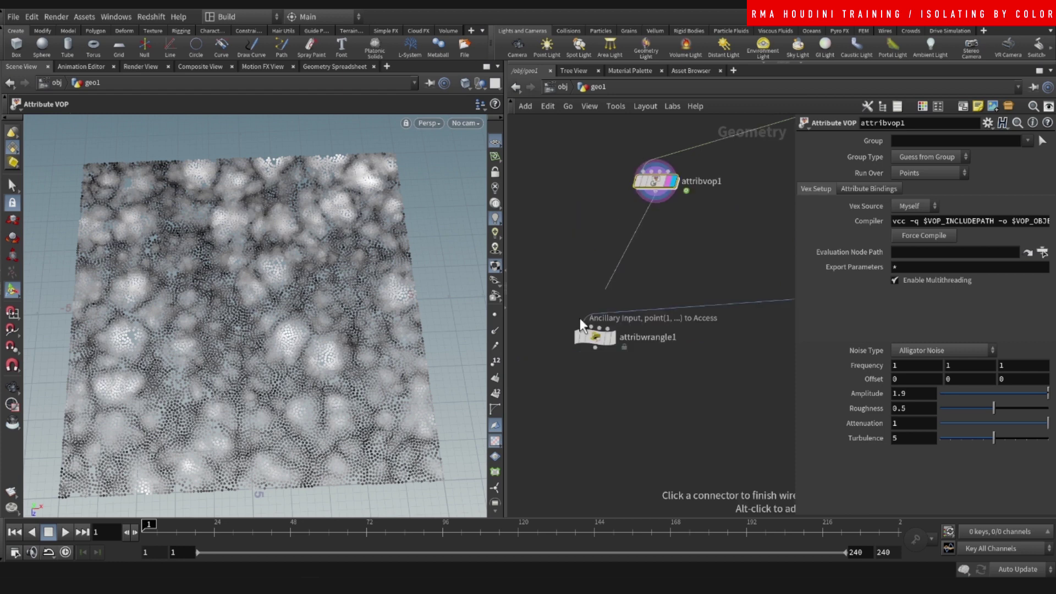
pyautogui.click(579, 318)
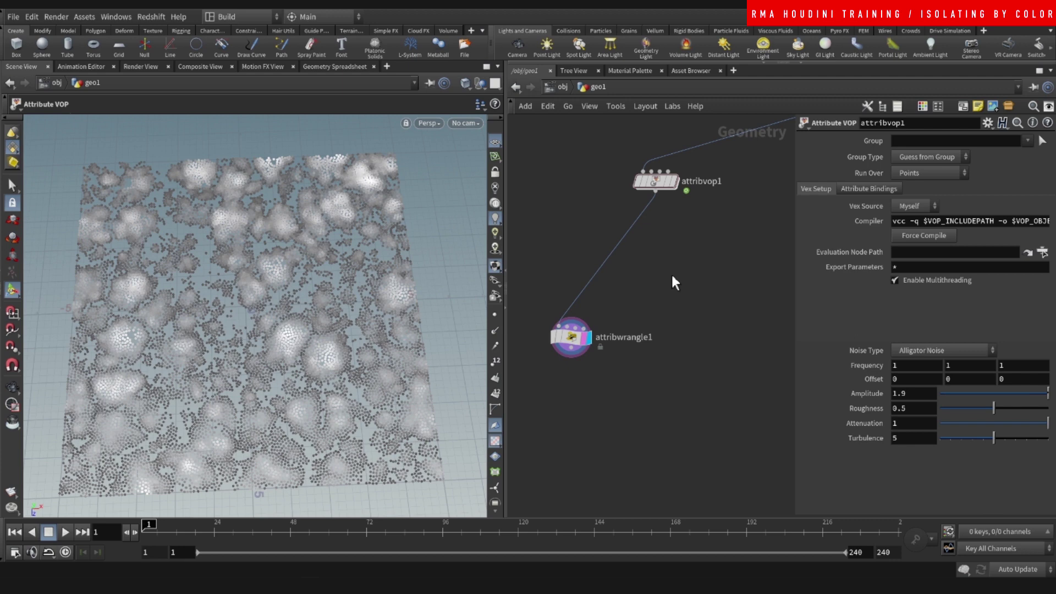
pyautogui.scroll(-3, 643, 268)
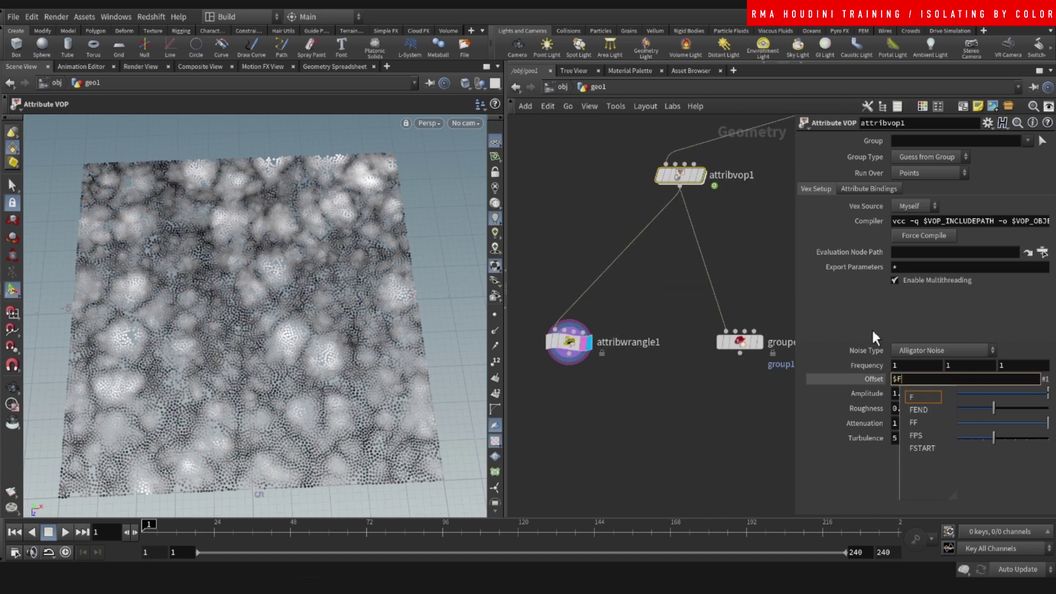
# - Set the noise Offset to $F*.01 and play back to watch the point pattern drift
pyautogui.write('*.01')
pyautogui.press('Return')
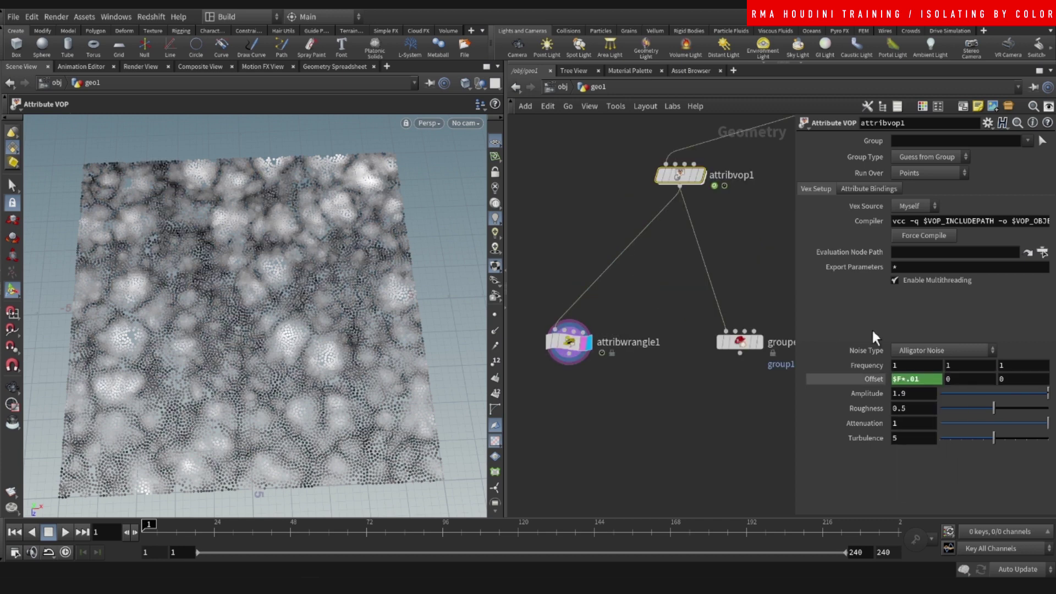
pyautogui.click(65, 532)
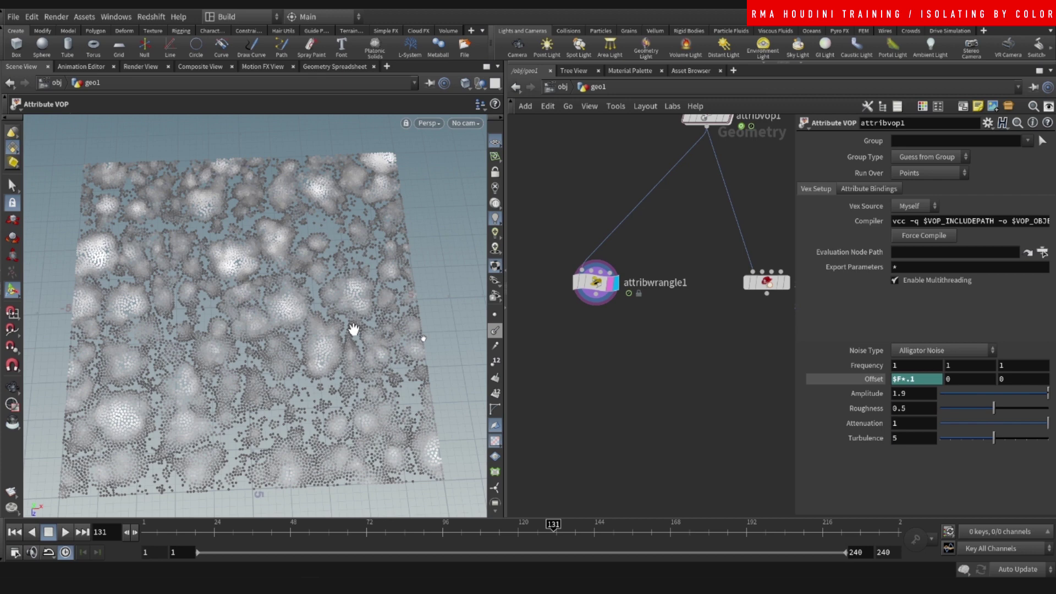
pyautogui.moveTo(354, 329); pyautogui.dragTo(374, 308)
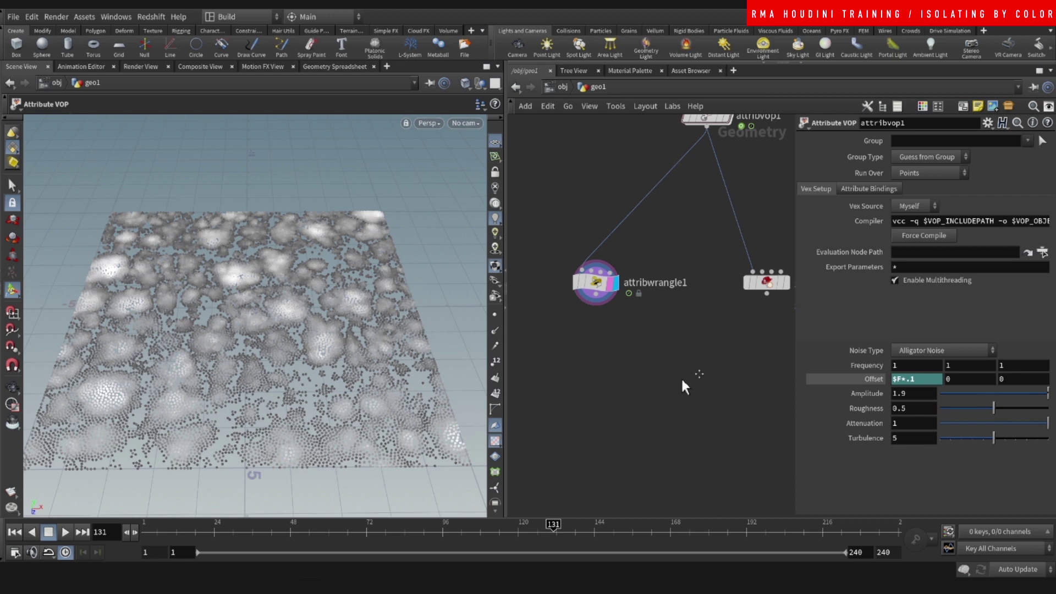
# - Display attribvop1 to show its turbulent-noise colours on the scattered points
pyautogui.scroll(-2, 681, 377)
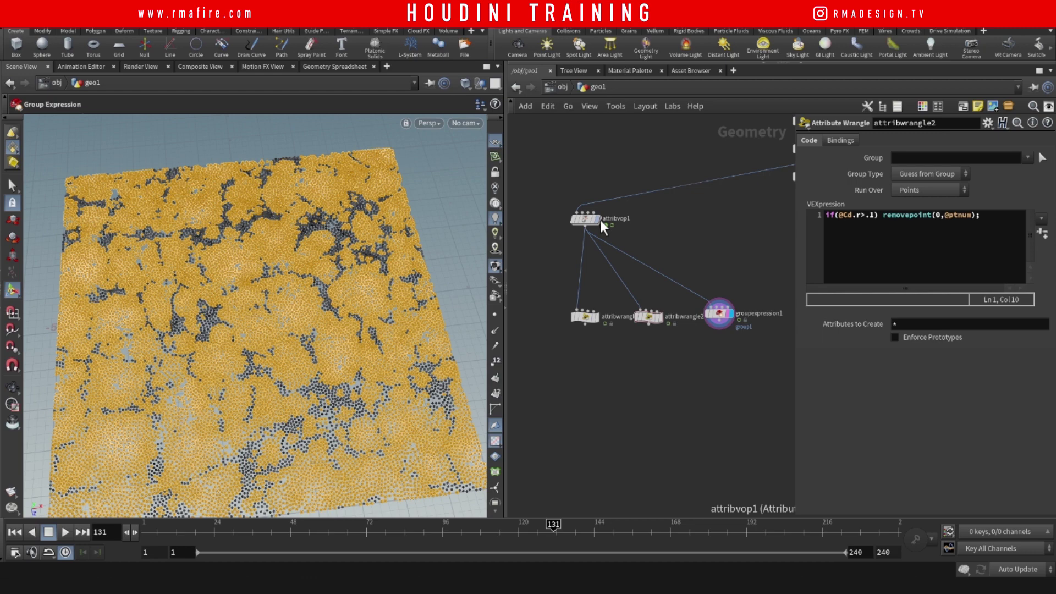
pyautogui.click(599, 219)
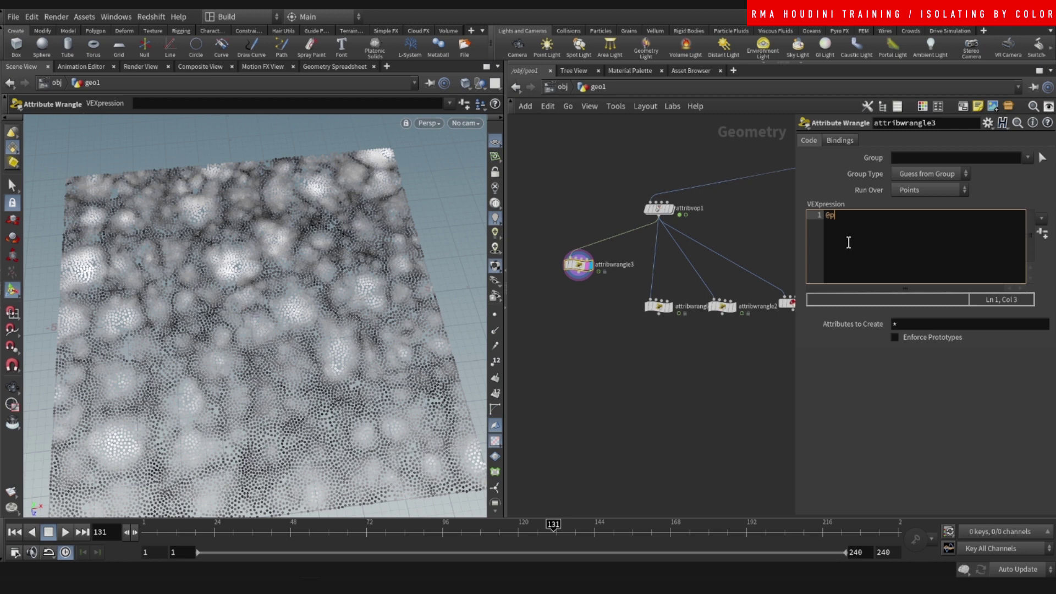
pyautogui.write('scale = fit01(')
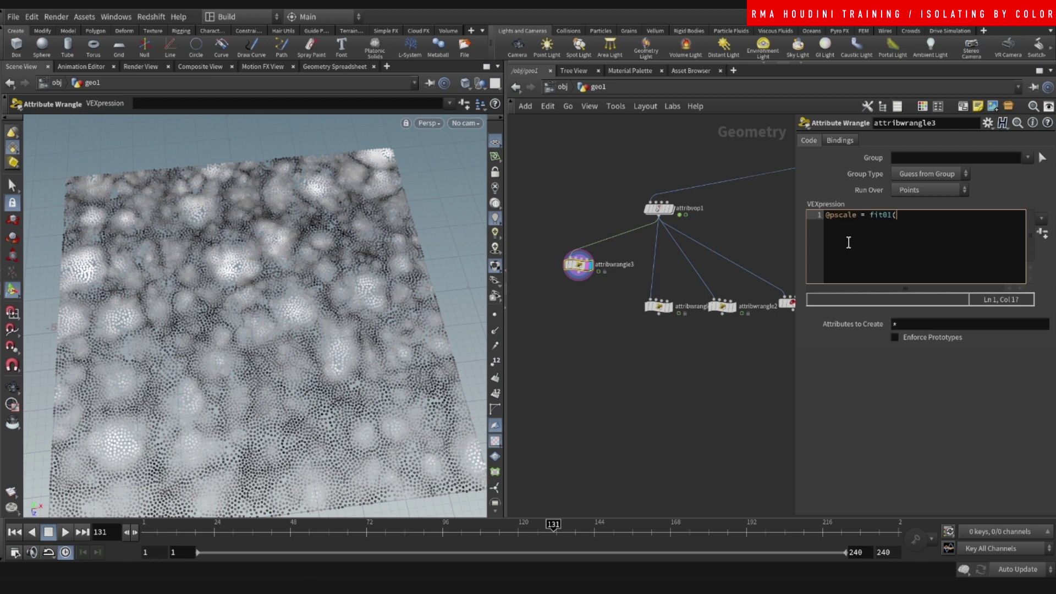